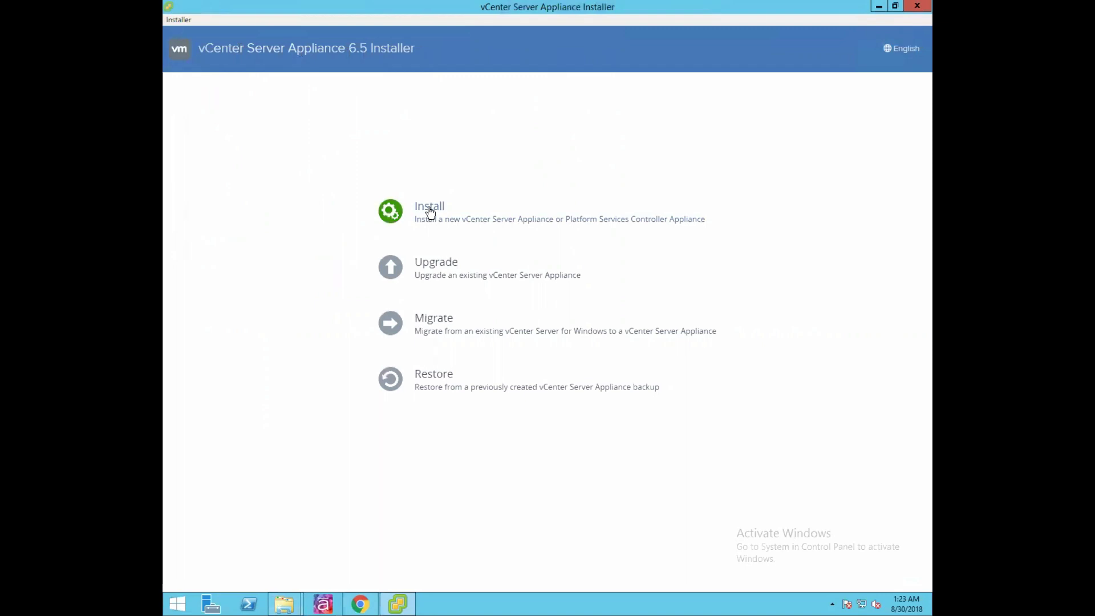
Start a new appliance install and accept the license agreement terms.
left_click(430, 212)
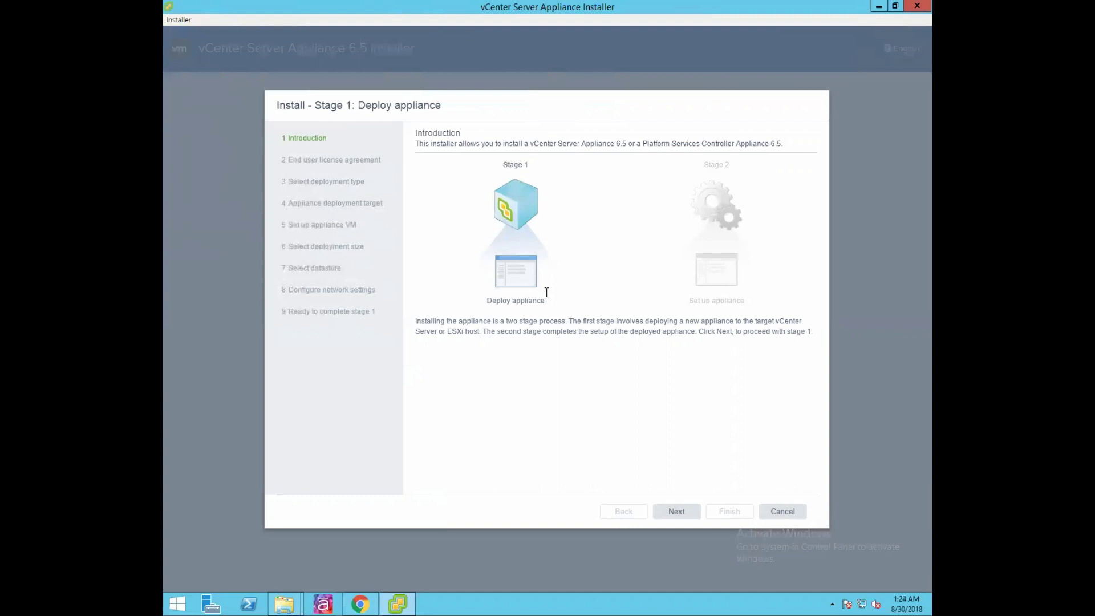
left_click(679, 514)
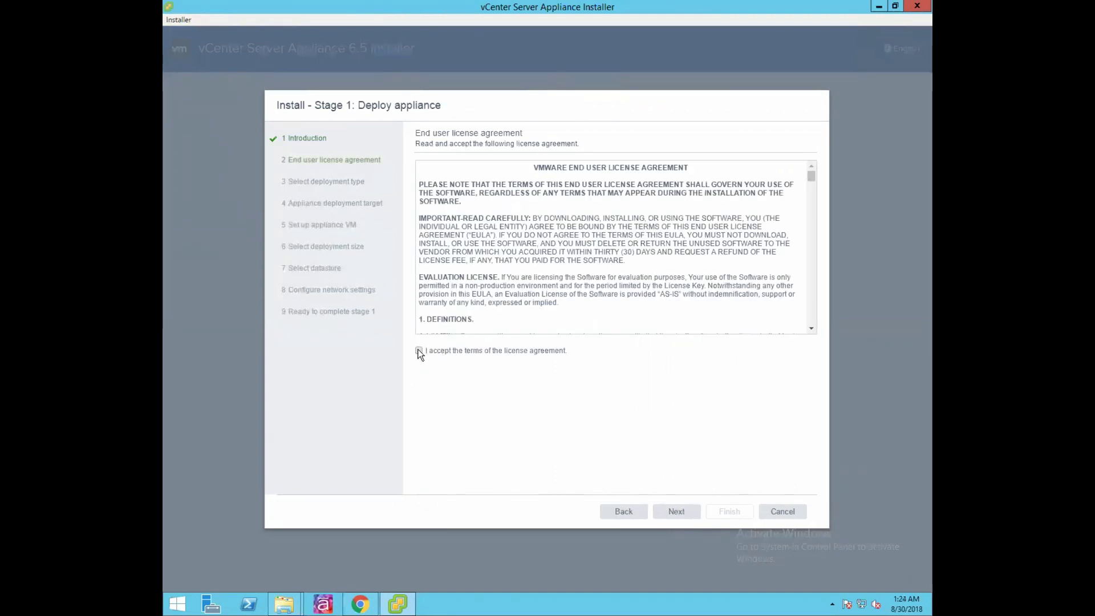
left_click(419, 351)
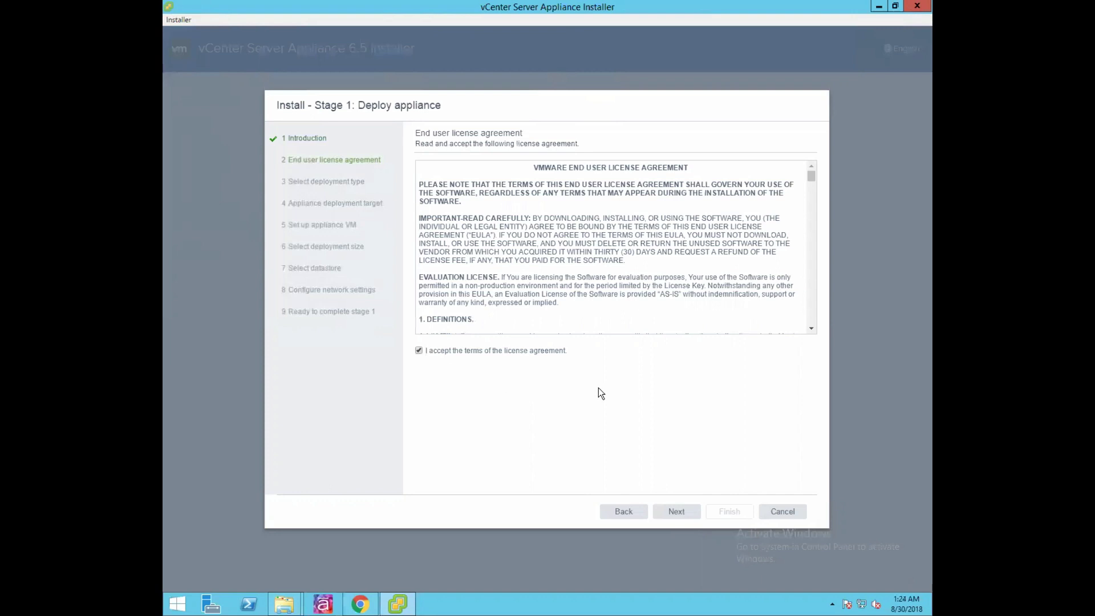
Choose the standalone Platform Services Controller option under External Platform Services Controller deployment.
left_click(676, 511)
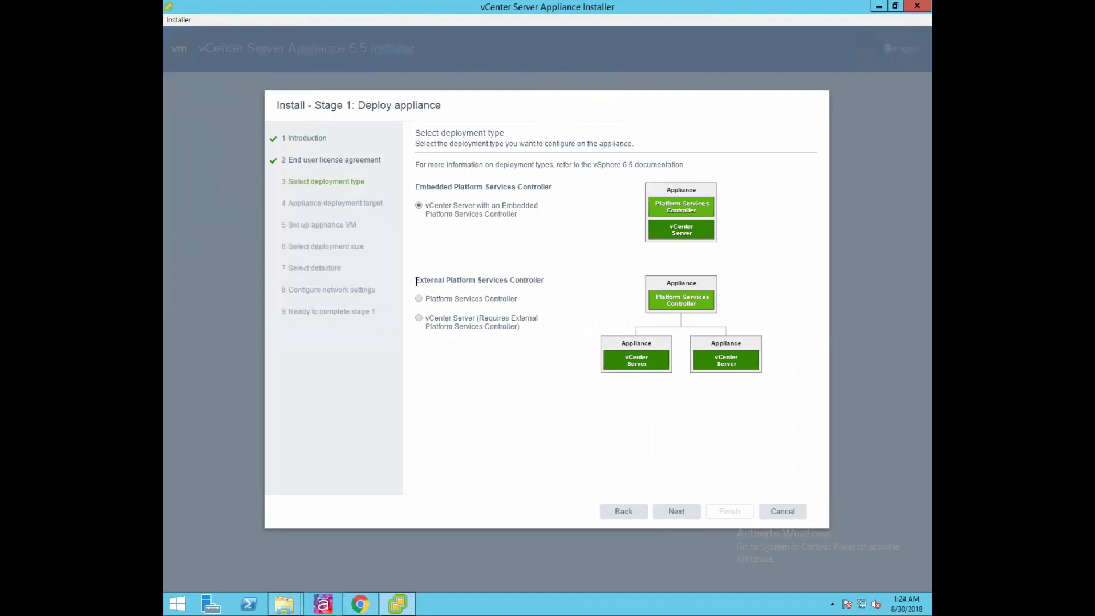
left_click_drag(445, 280, 550, 283)
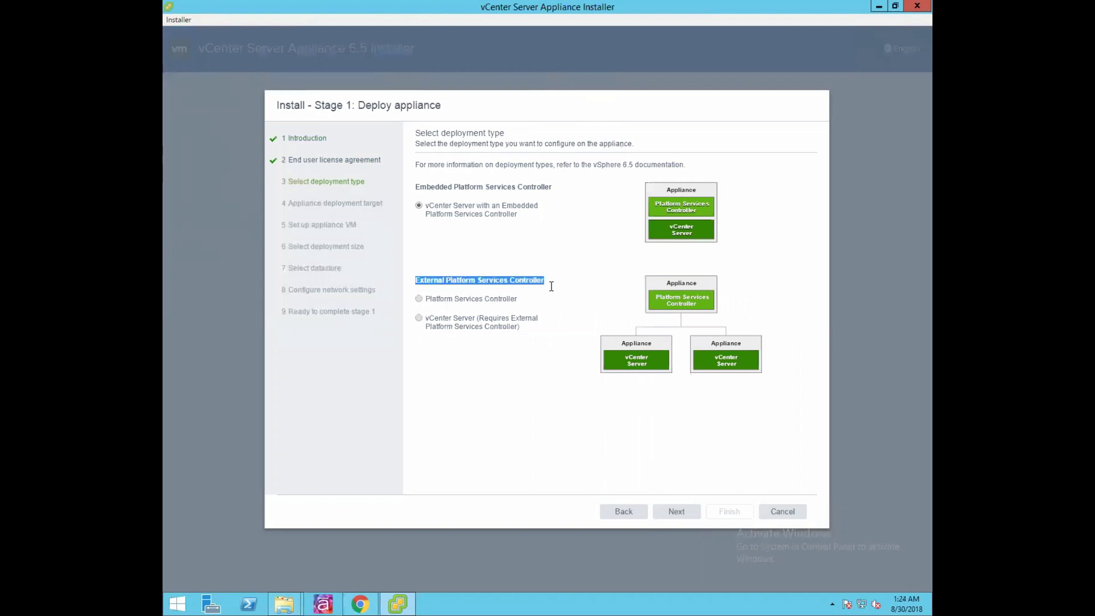
left_click(532, 381)
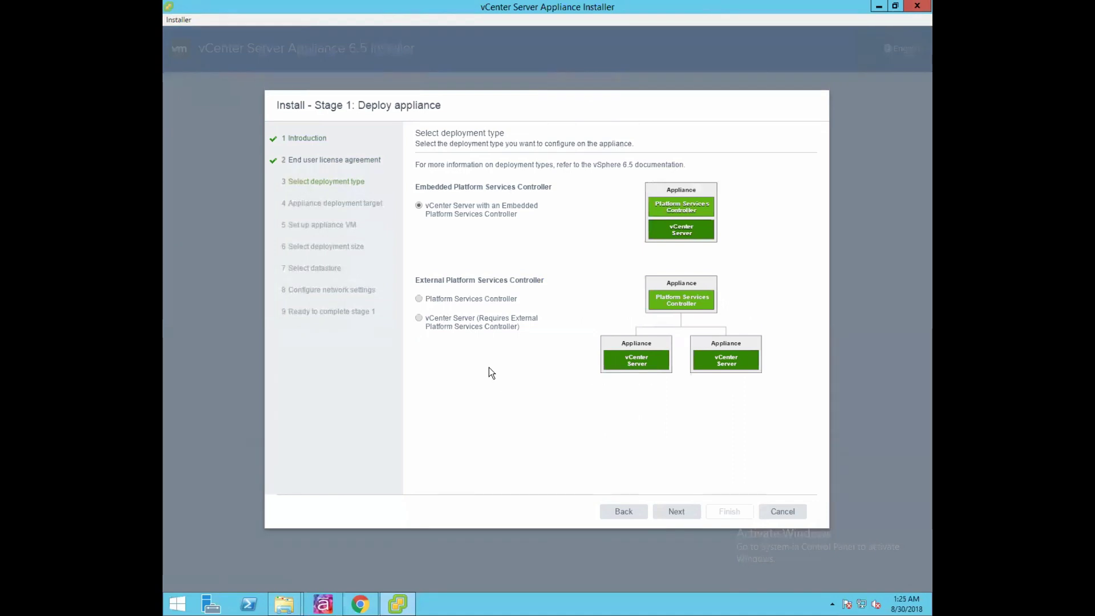
left_click(419, 299)
left_click(678, 512)
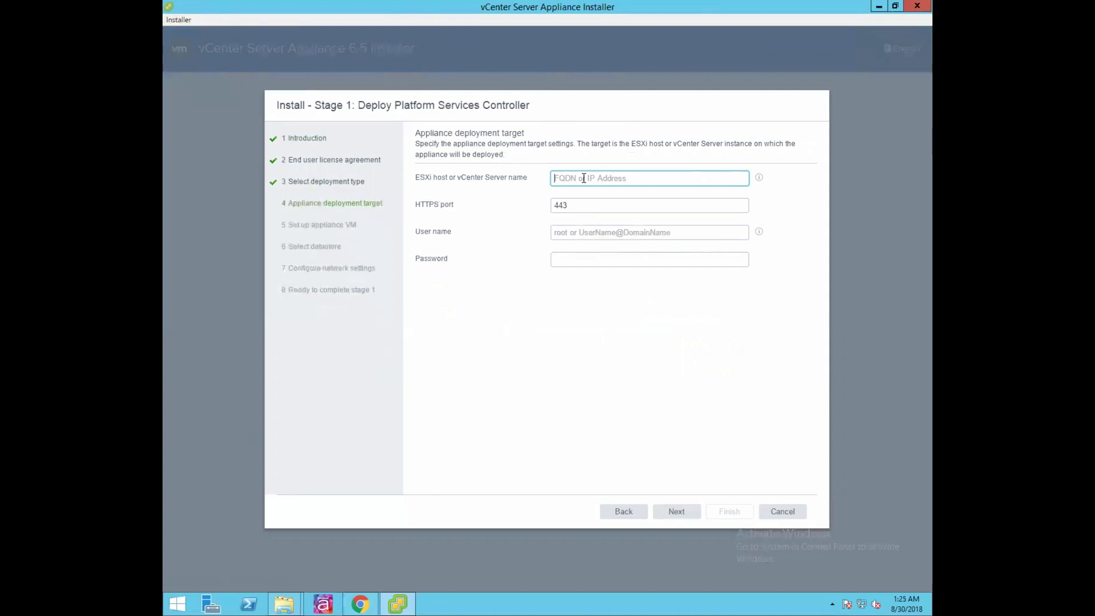
Target ESXi host infra-esxi2.govmlab.local as root with the host password, trusting its certificate.
type("inf")
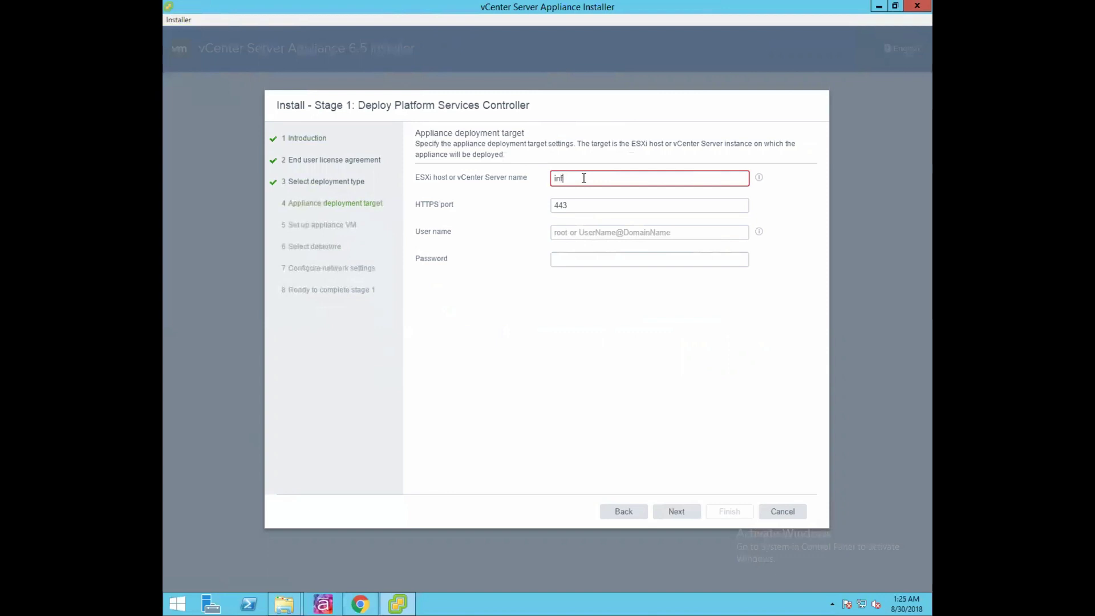
type("ra-esxi2.govmlab.local")
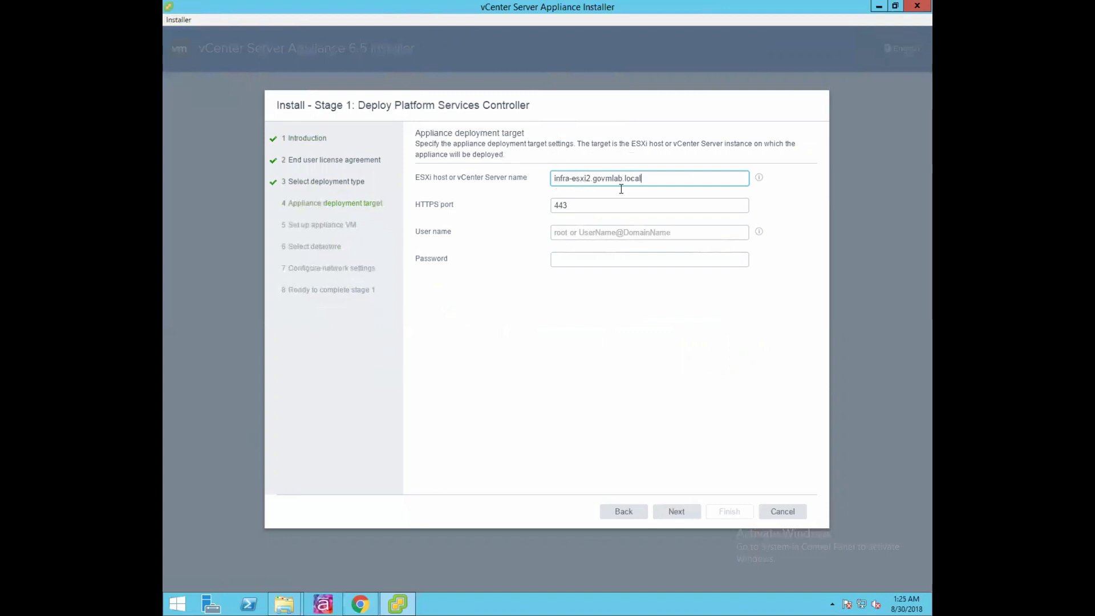
left_click(583, 232)
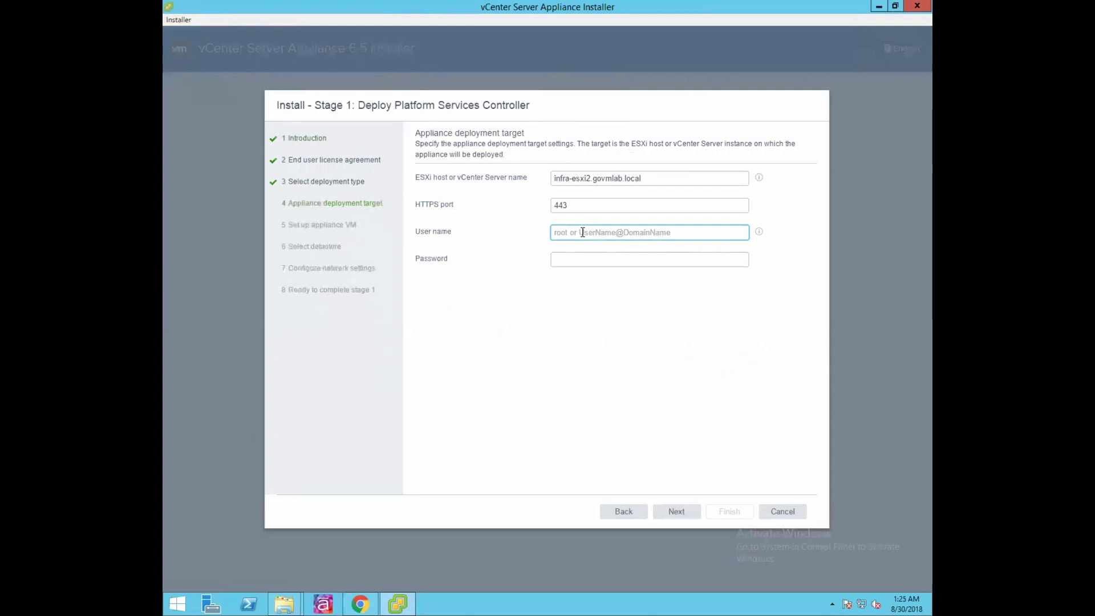
type("root")
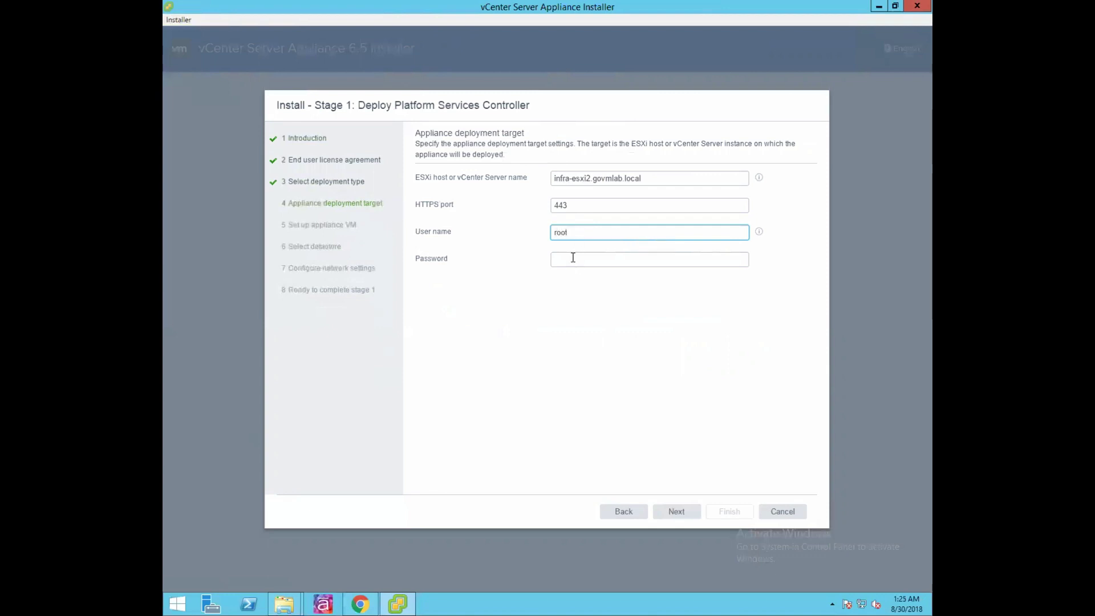
left_click(571, 259)
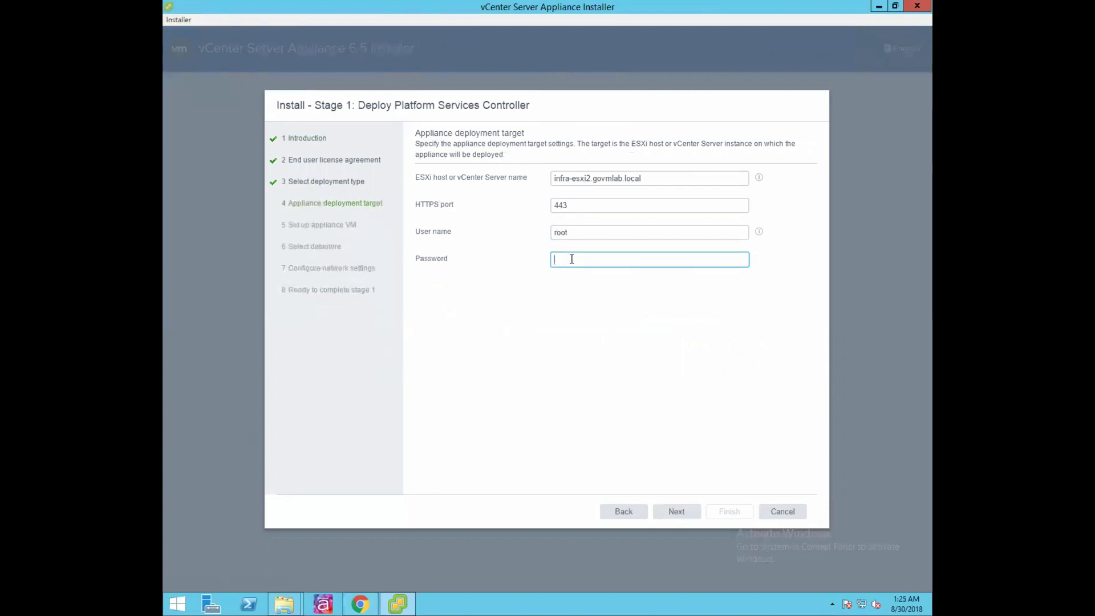
type("*****************")
left_click(677, 512)
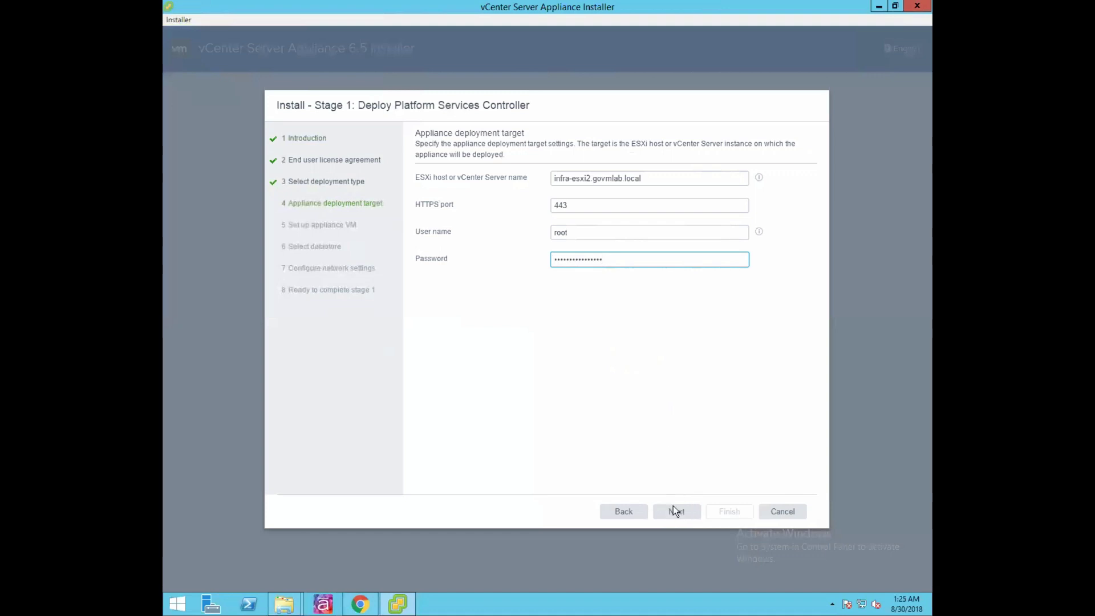
left_click(679, 512)
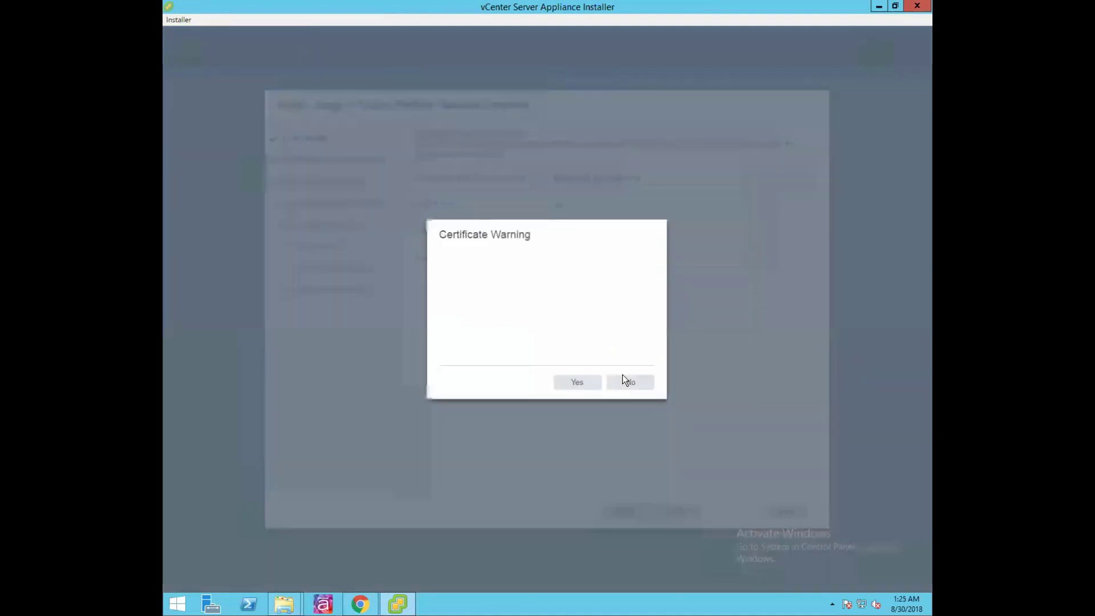
left_click(576, 382)
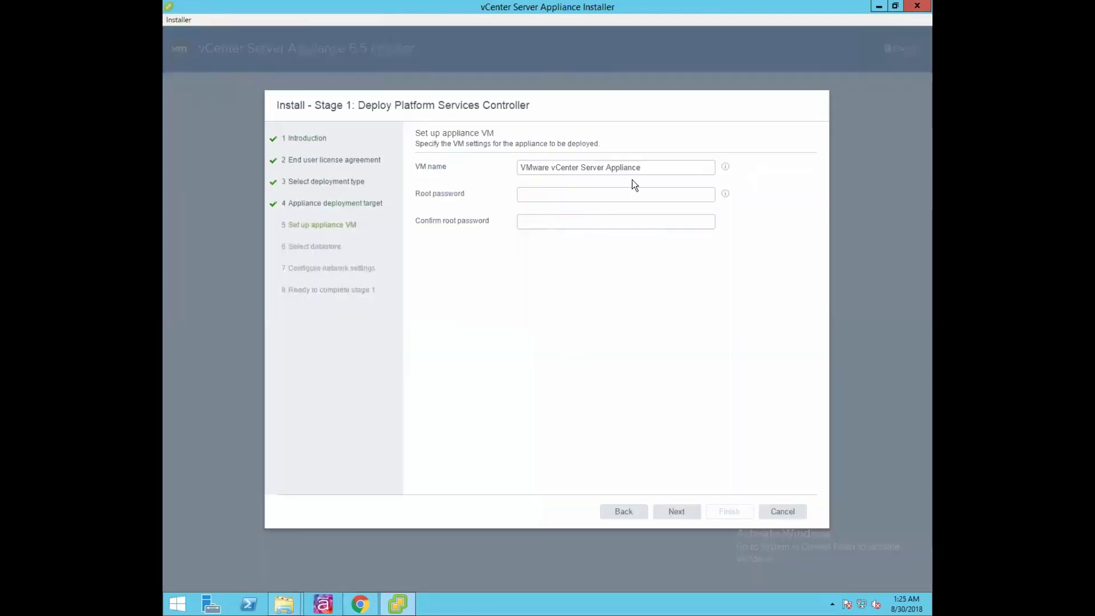
Rename the appliance VM to psc-01a and enter and confirm its root password.
left_click(656, 168)
key("BackSpace")
key("BackSpace")
key("BackSpace")
key("BackSpace")
key("BackSpace")
key("BackSpace")
key("BackSpace")
key("BackSpace")
key("BackSpace")
key("BackSpace")
key("BackSpace")
key("BackSpace")
key("BackSpace")
key("BackSpace")
key("BackSpace")
key("BackSpace")
key("BackSpace")
key("BackSpace")
key("BackSpace")
key("BackSpace")
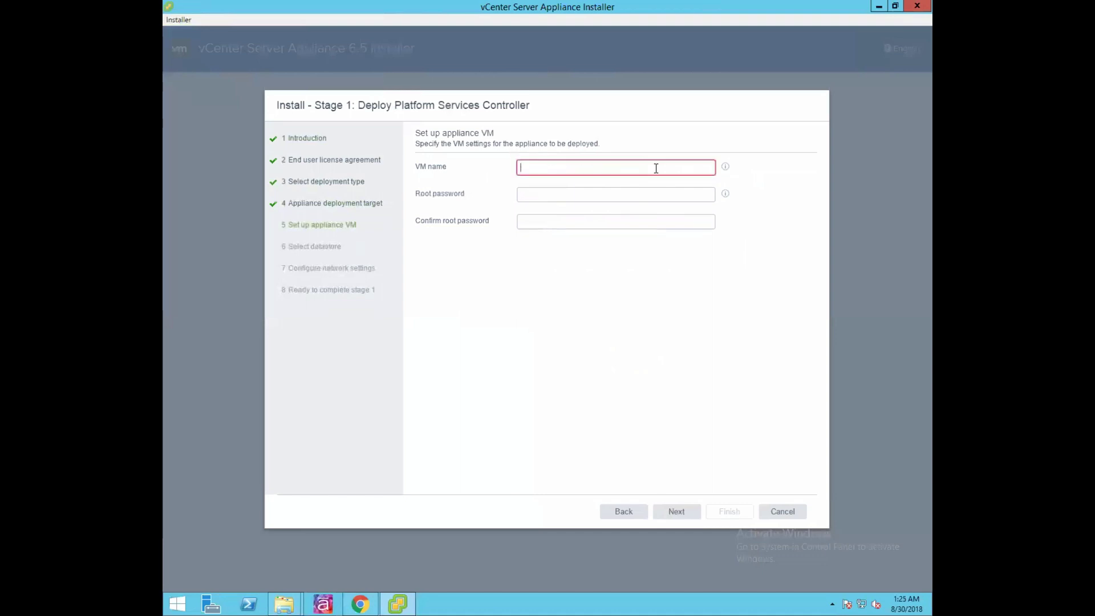
type("psc-01a")
left_click(587, 192)
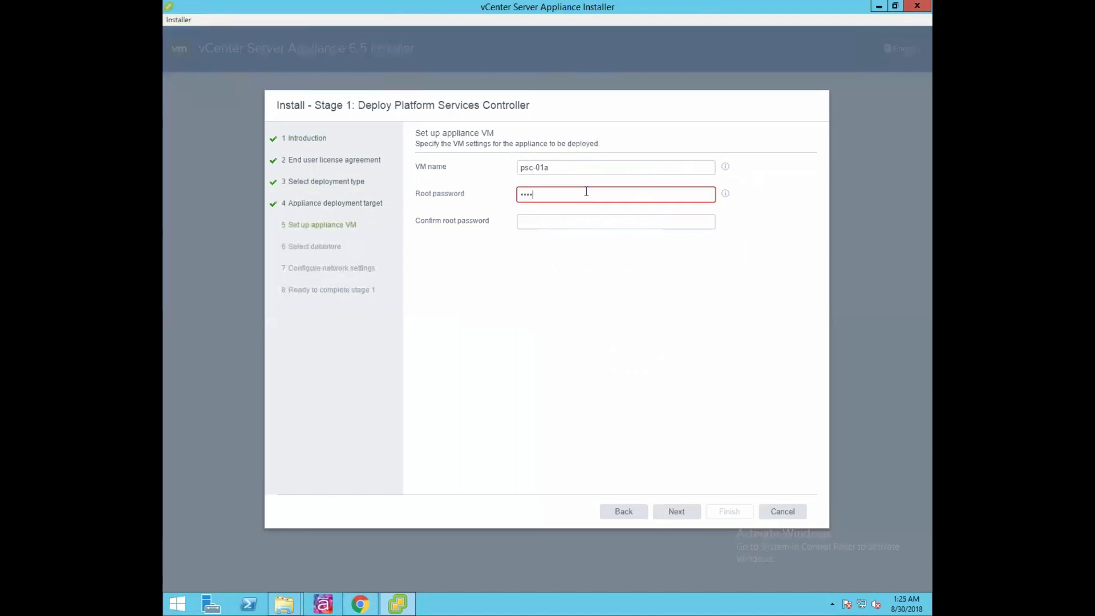
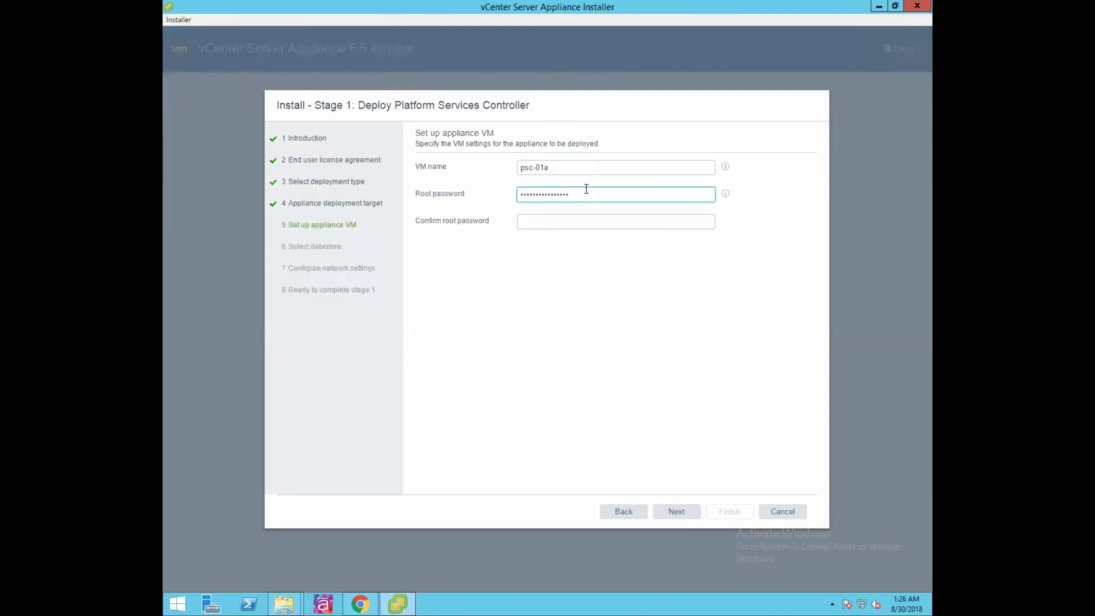
left_click(566, 225)
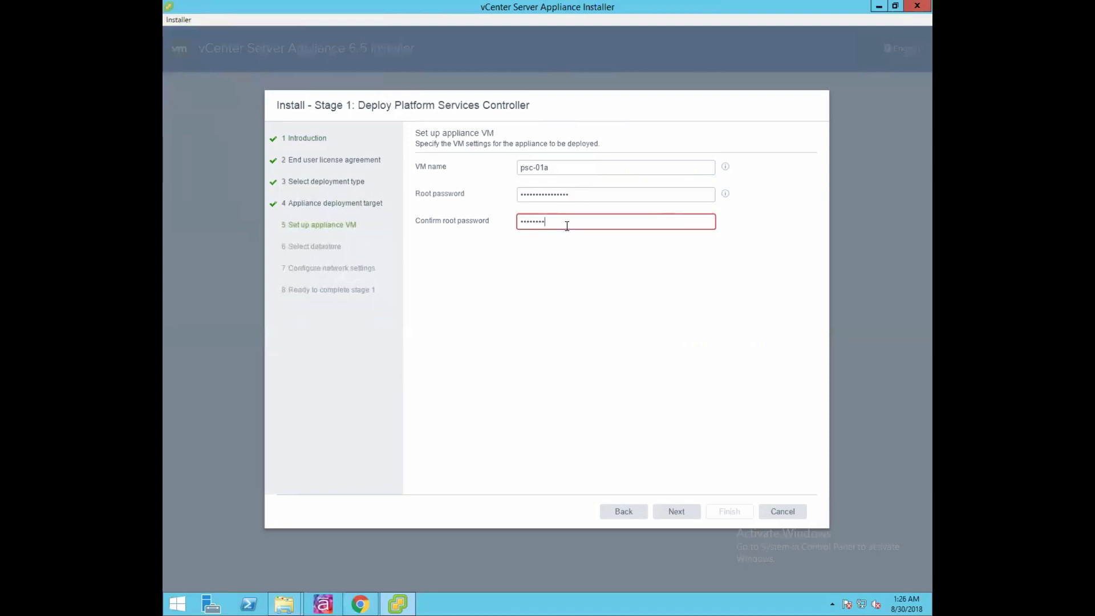
left_click(676, 511)
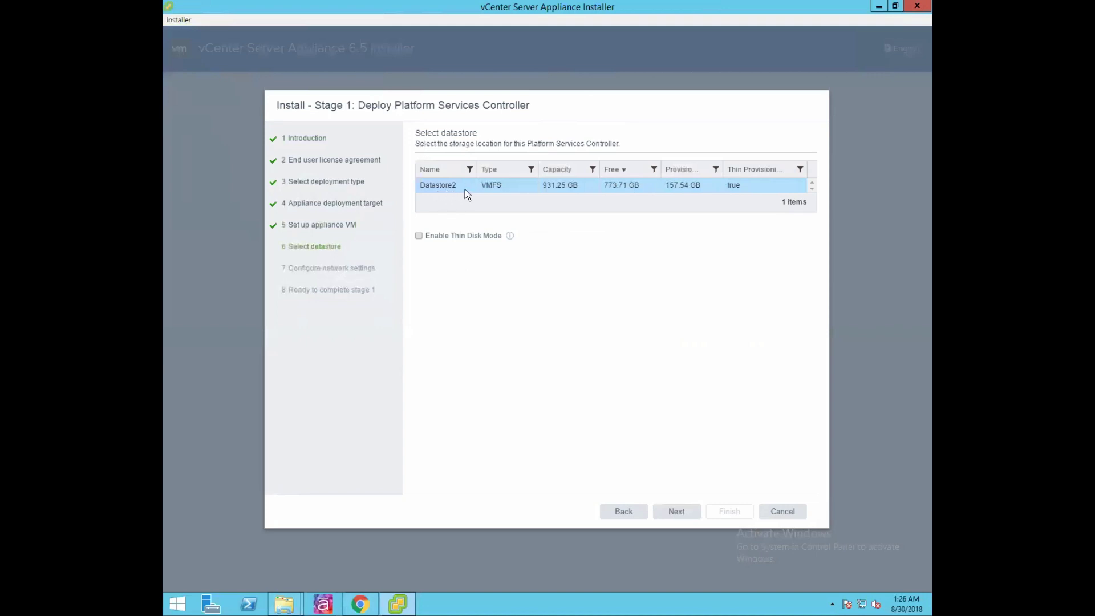
Enable Thin Disk Mode for the appliance on Datastore2.
left_click(419, 236)
Put the appliance on Private_mgmt_network with IPv4 and static IP assignment.
left_click(677, 512)
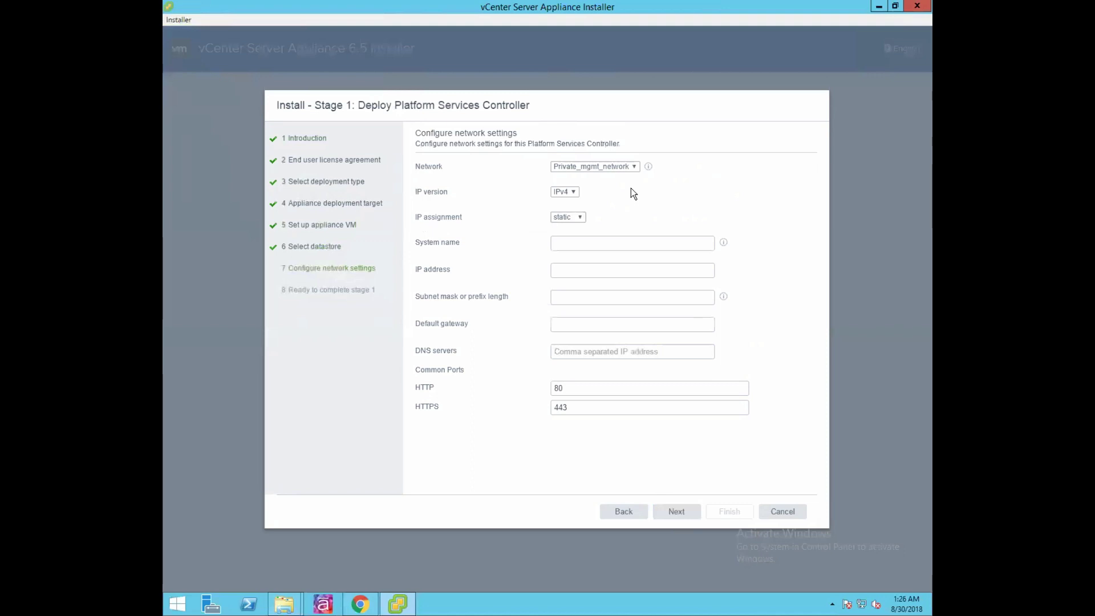
left_click(633, 167)
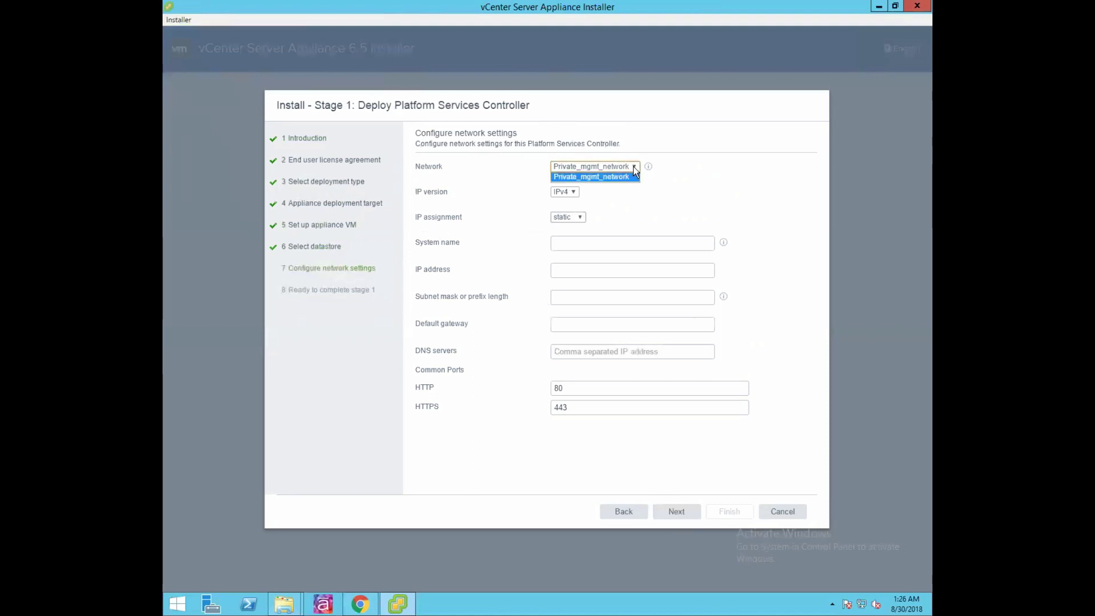
left_click(604, 178)
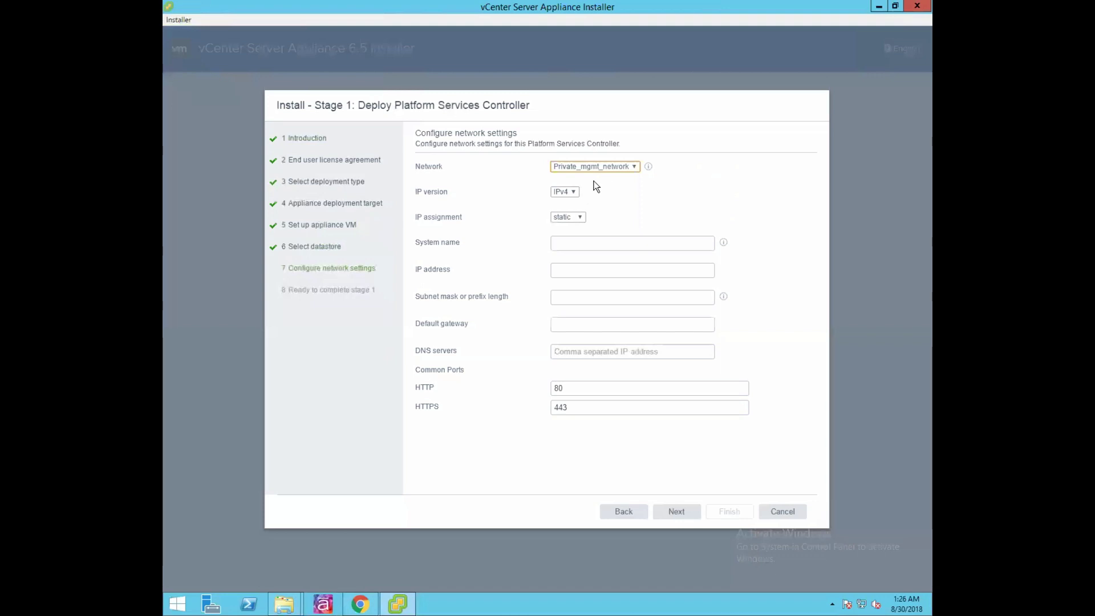
left_click(575, 192)
left_click(568, 202)
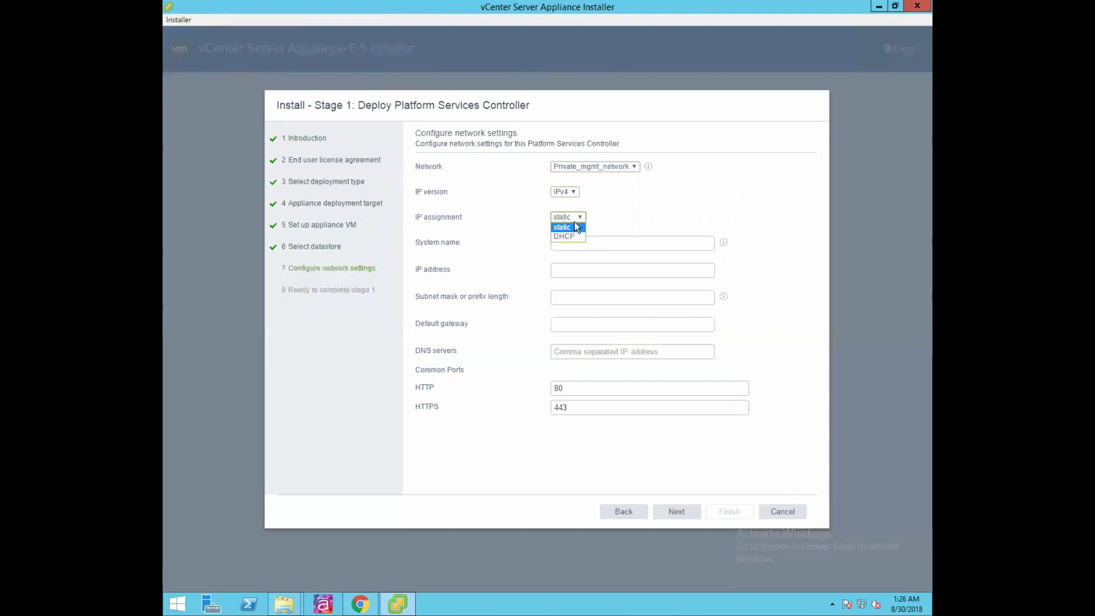
left_click(579, 243)
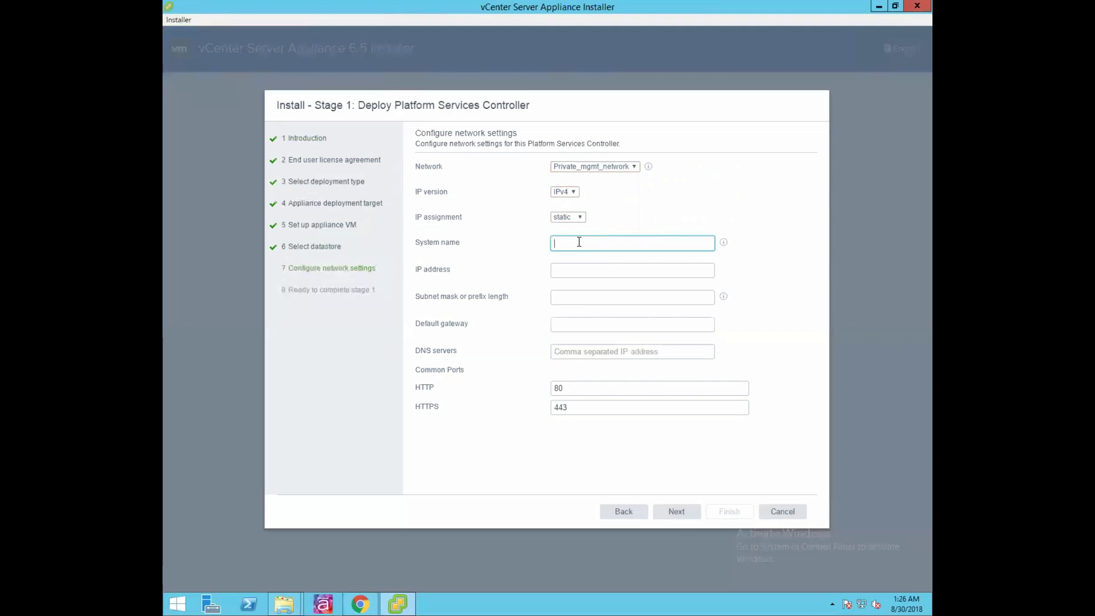
Enter system name psc-01a.govmlab.local, IP 20.20.20.7, mask 255.255.255.0, gateway and DNS 20.20.20.1.
type("psc-")
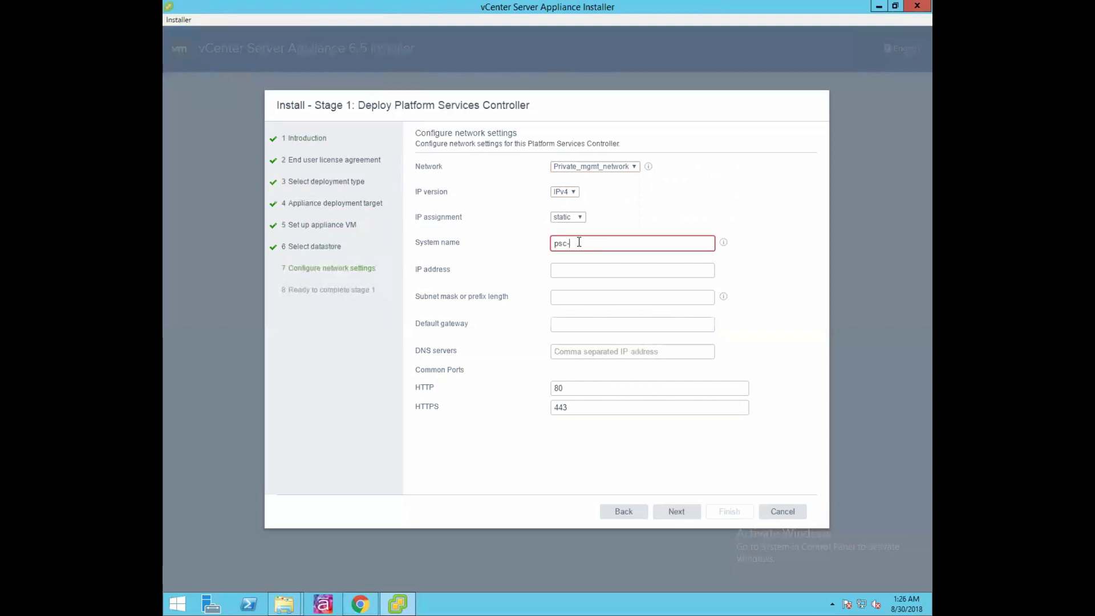
type("01a.govmlab")
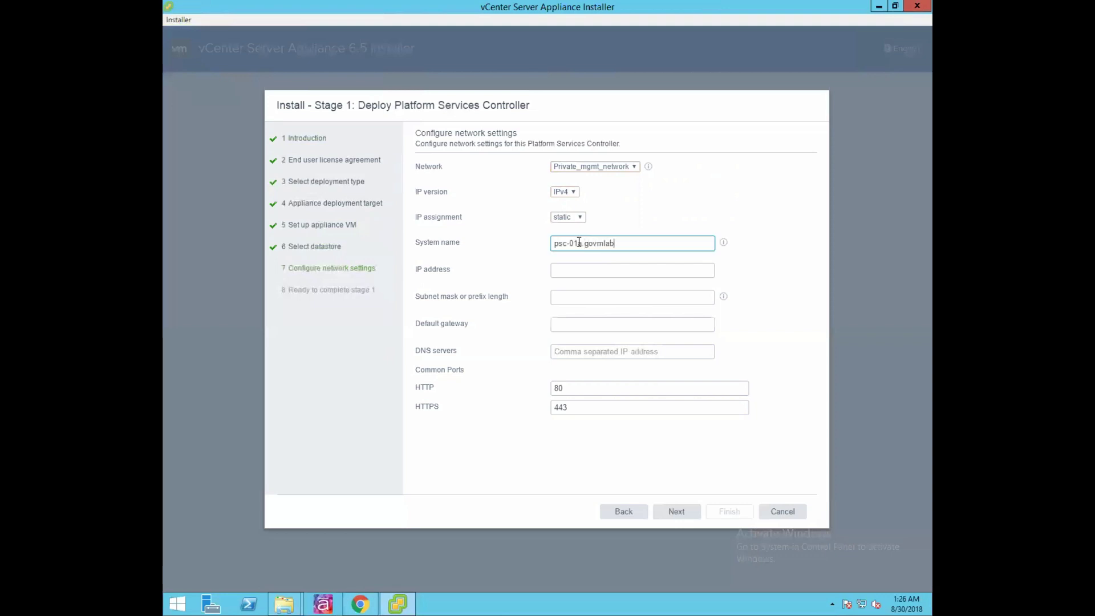
type(".local")
left_click(576, 269)
type("20.20.20.7")
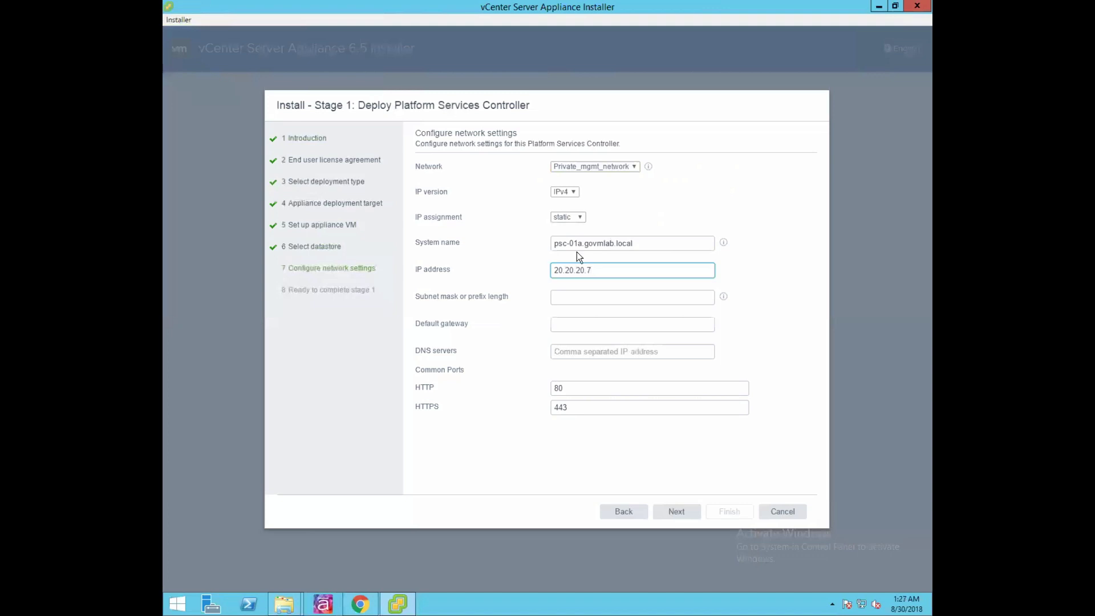
left_click(575, 295)
type("255")
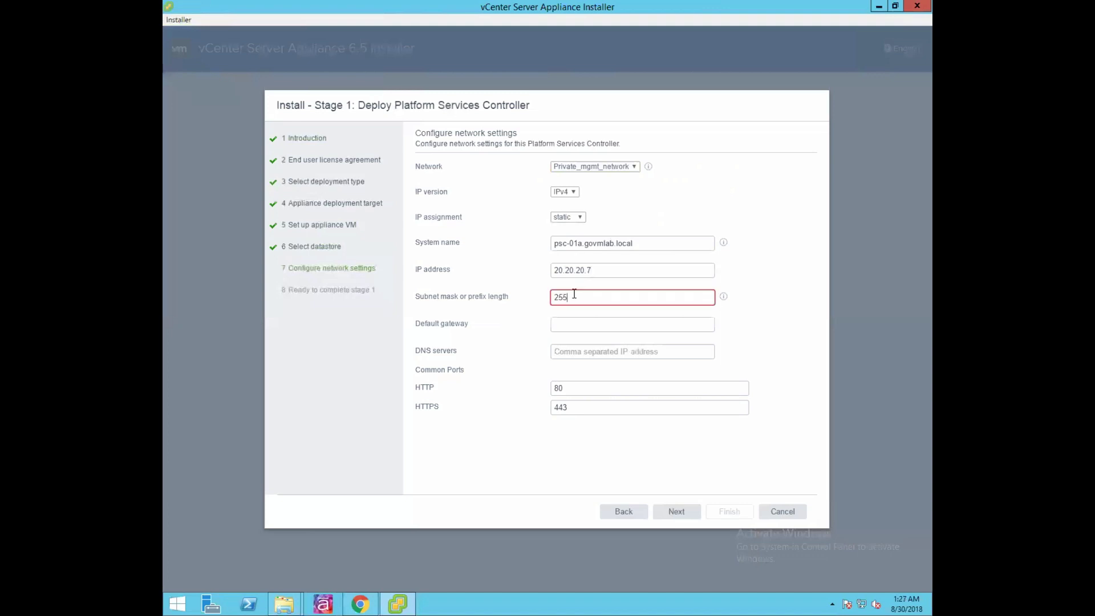
type(".255.255.0")
left_click(571, 324)
type("20")
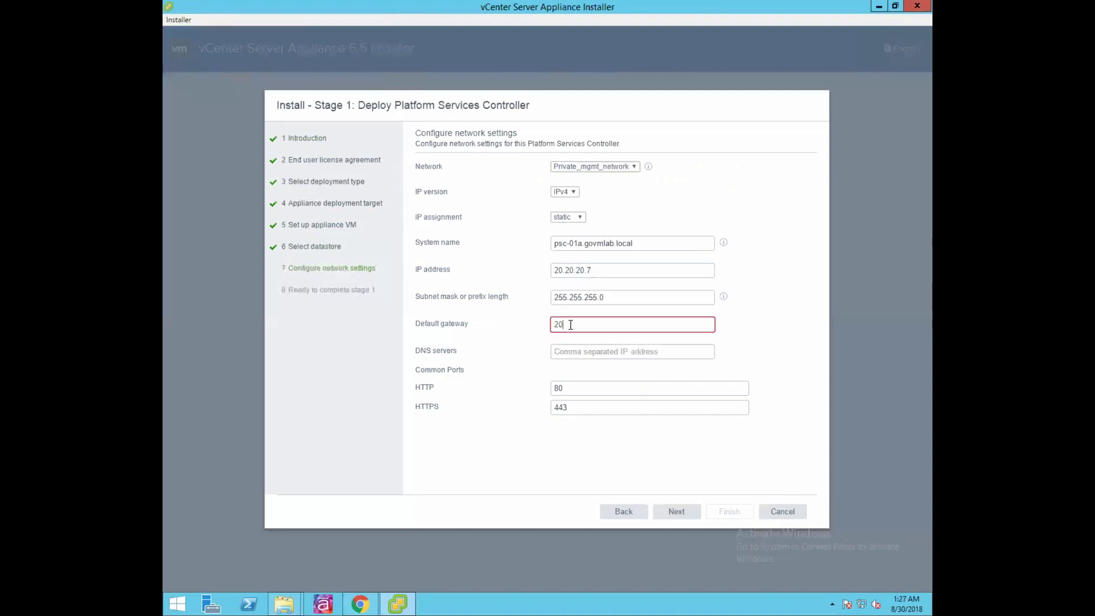
type(".20.20.1")
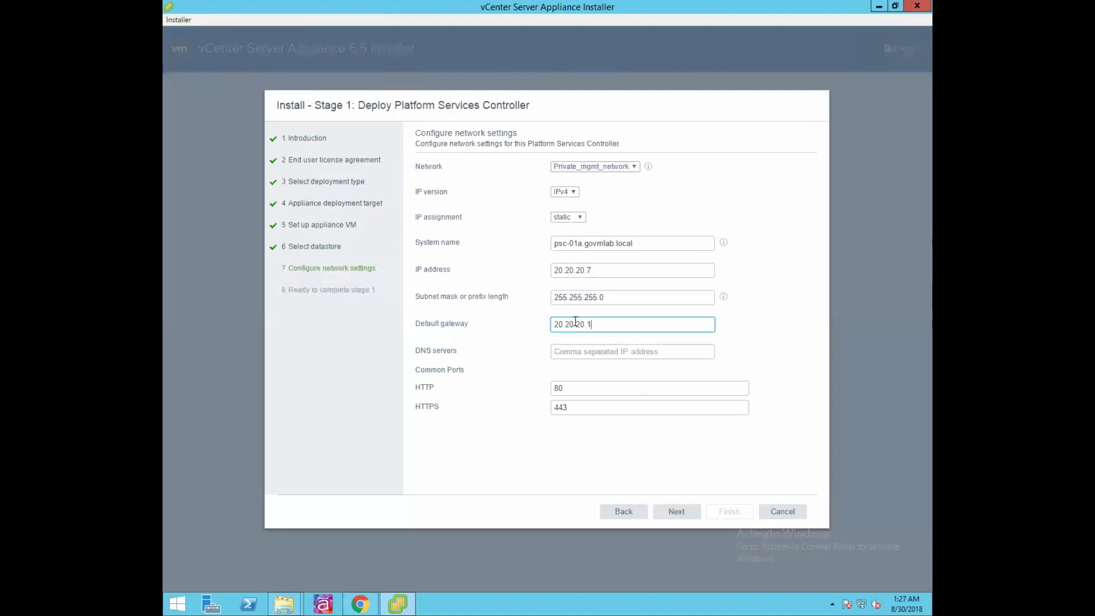
left_click(568, 348)
type("20.20.20.1")
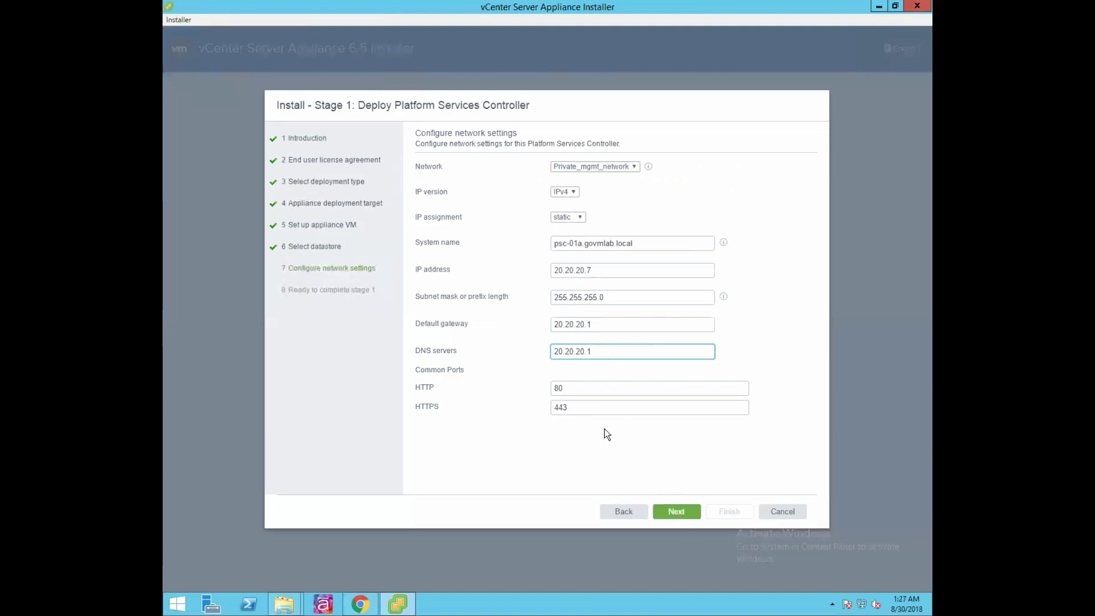
Review the deployment, datastore and network details in the stage 1 summary.
left_click(686, 512)
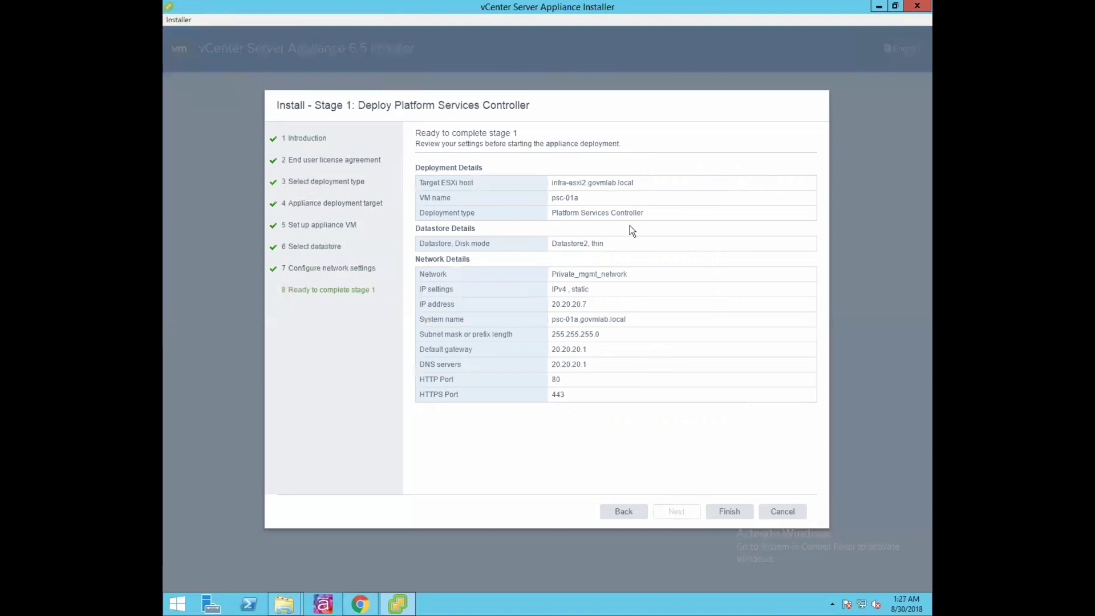
left_click(641, 184)
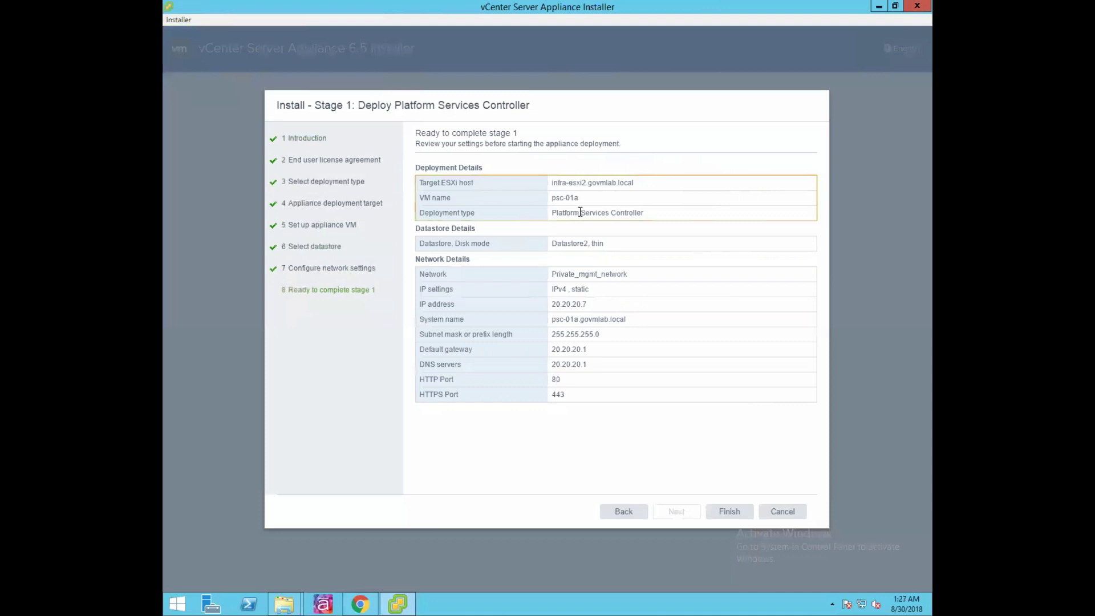
left_click(641, 246)
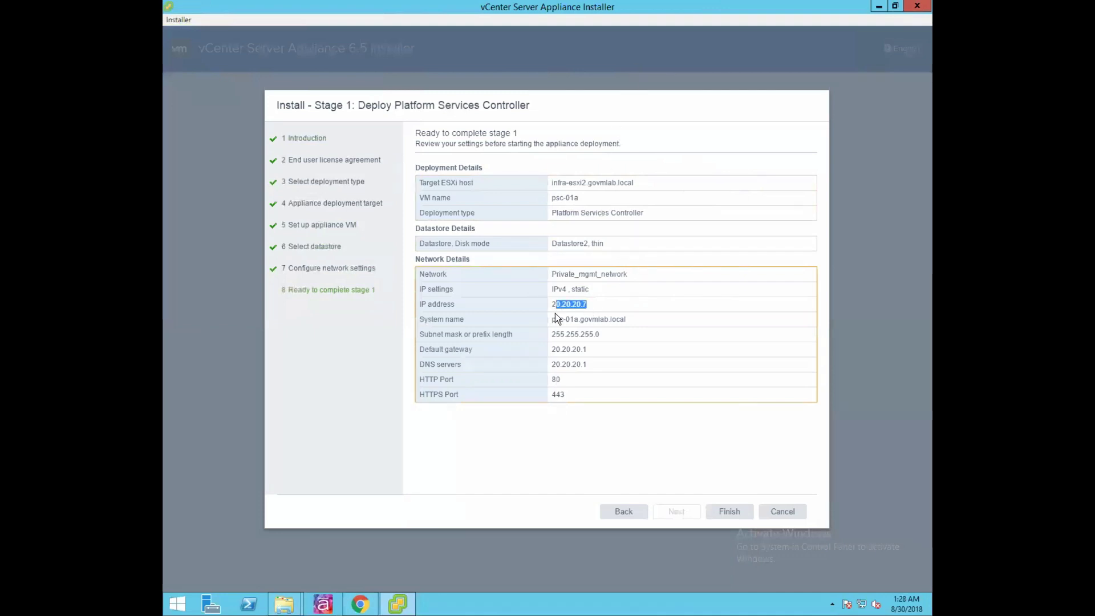
left_click_drag(552, 319, 620, 322)
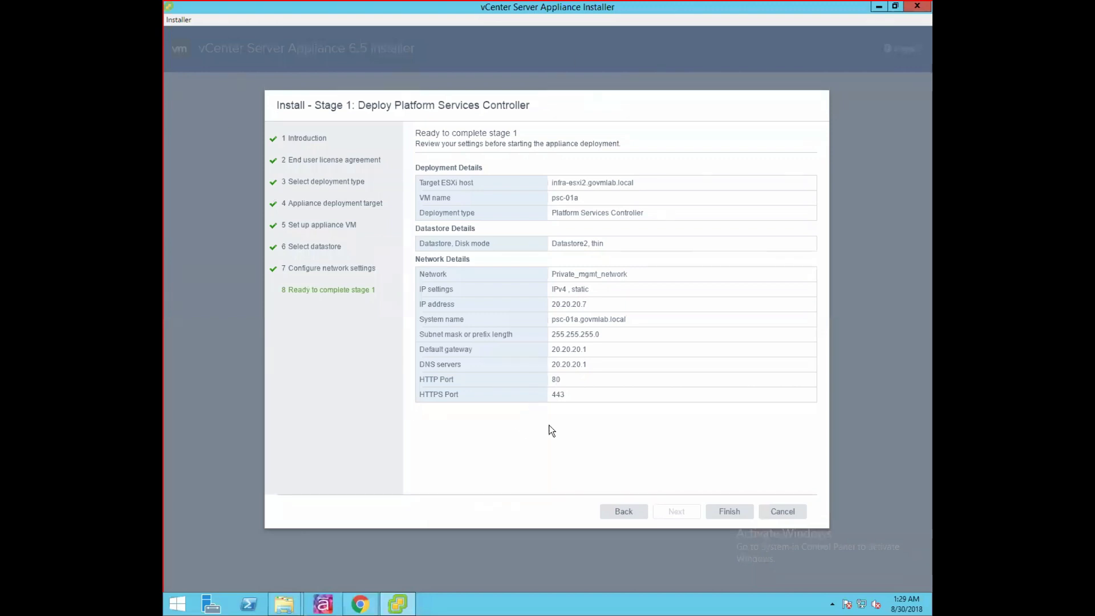
Launch the stage 1 deployment of the Platform Services Controller appliance.
left_click(731, 512)
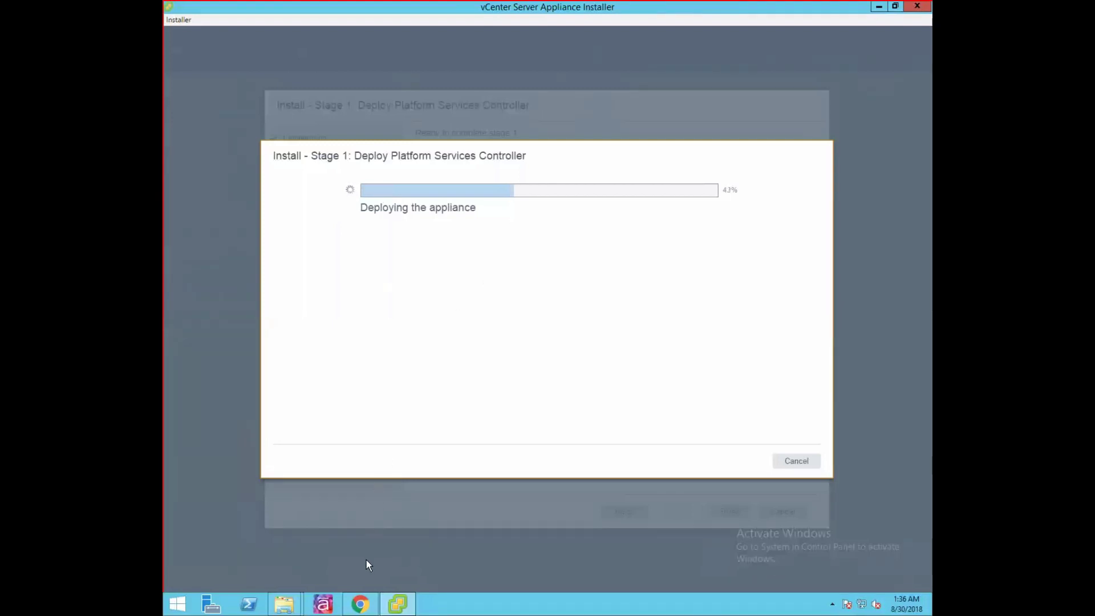
Check psc-01a's import on the ESXi Host Client, then return to the installer's progress.
left_click(360, 604)
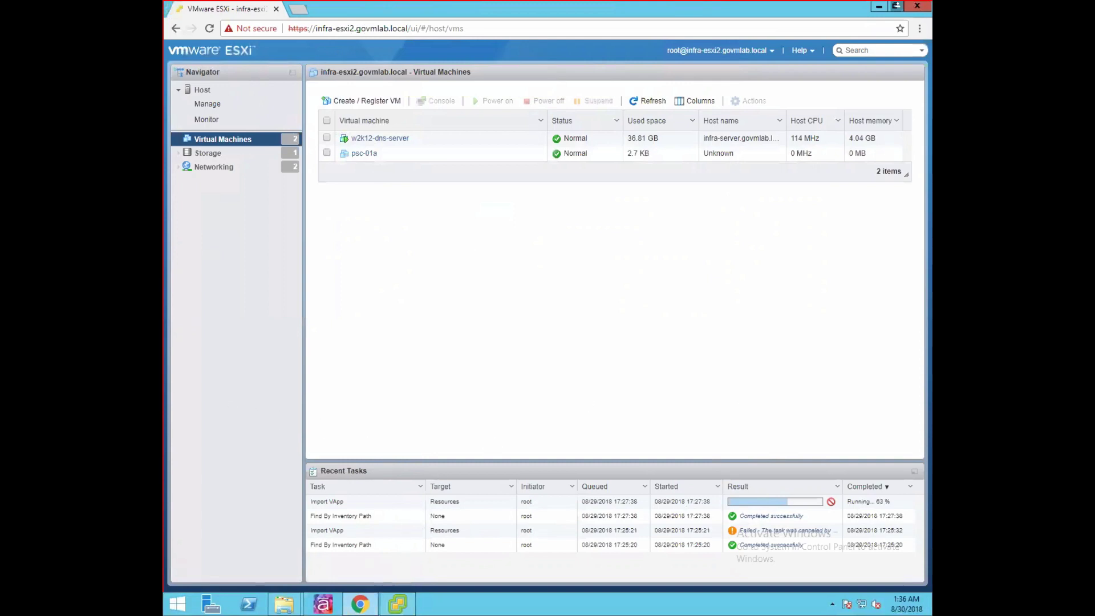
left_click(398, 603)
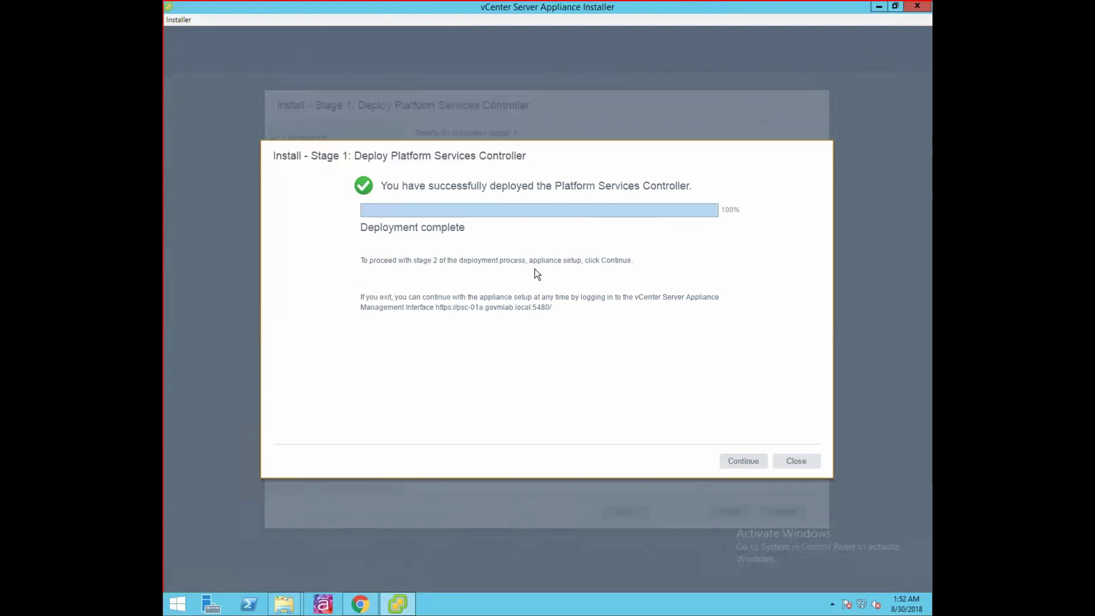
Continue from the Stage 1 success dialog to begin the Platform Services Controller setup.
left_click(744, 461)
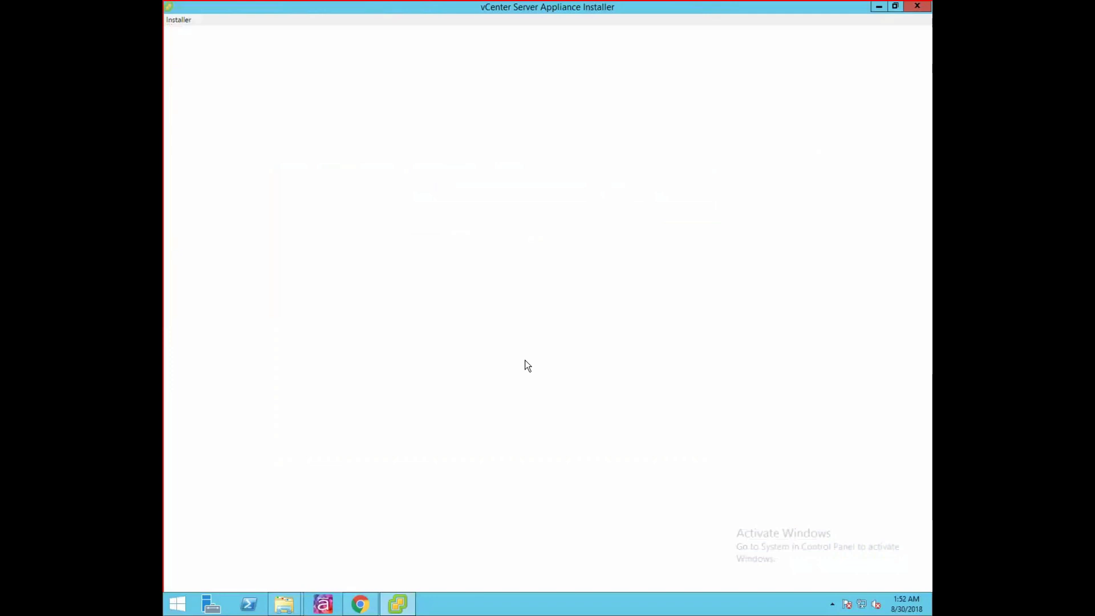
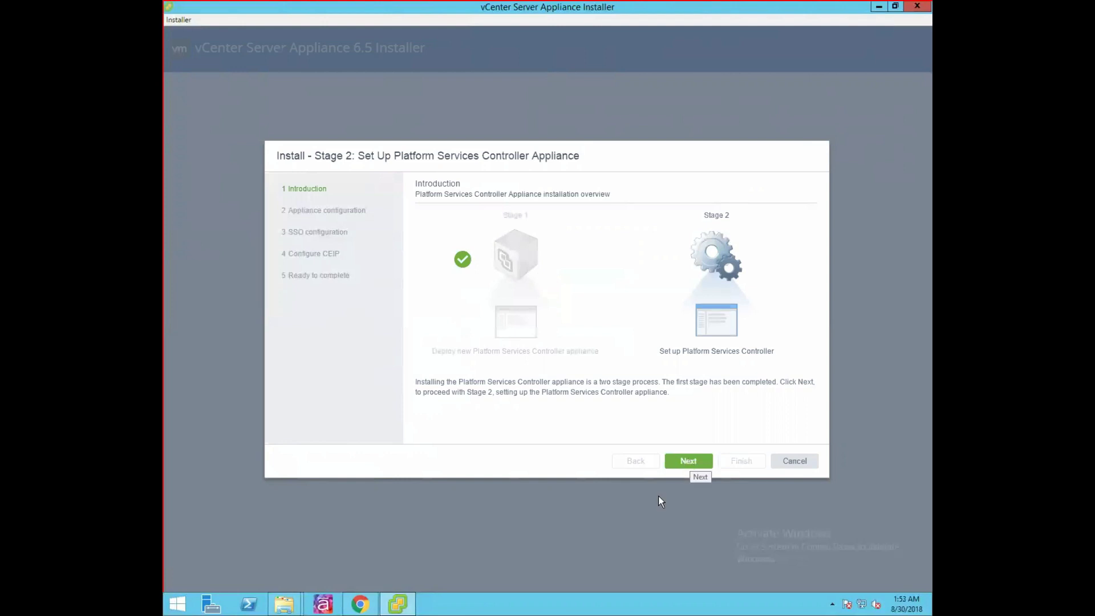
Set the appliance time to synchronize with NTP server 20.20.20.1.
left_click(690, 460)
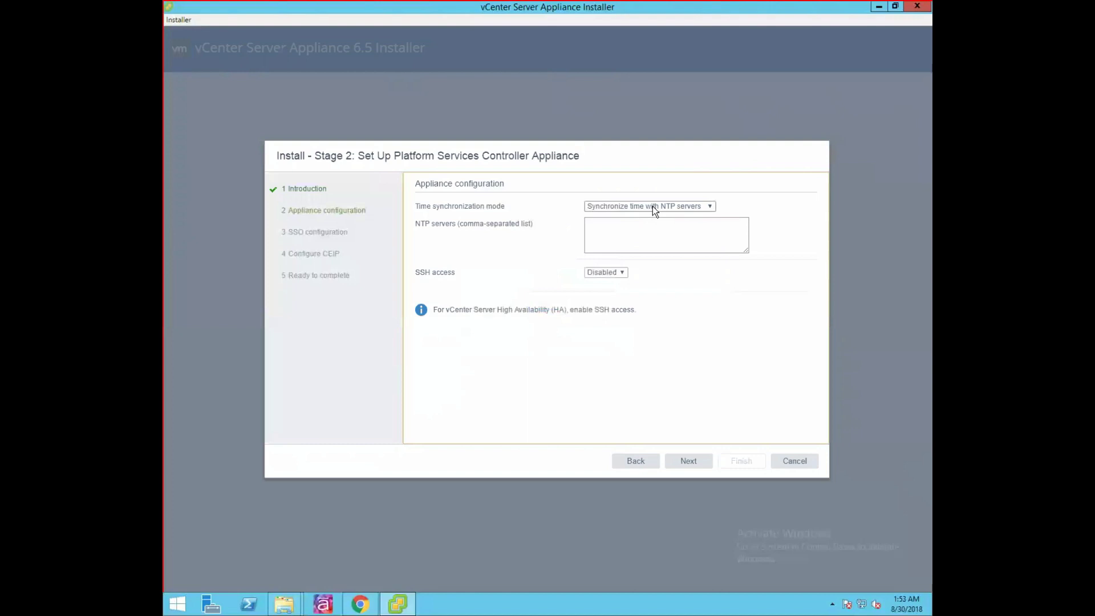
left_click(652, 206)
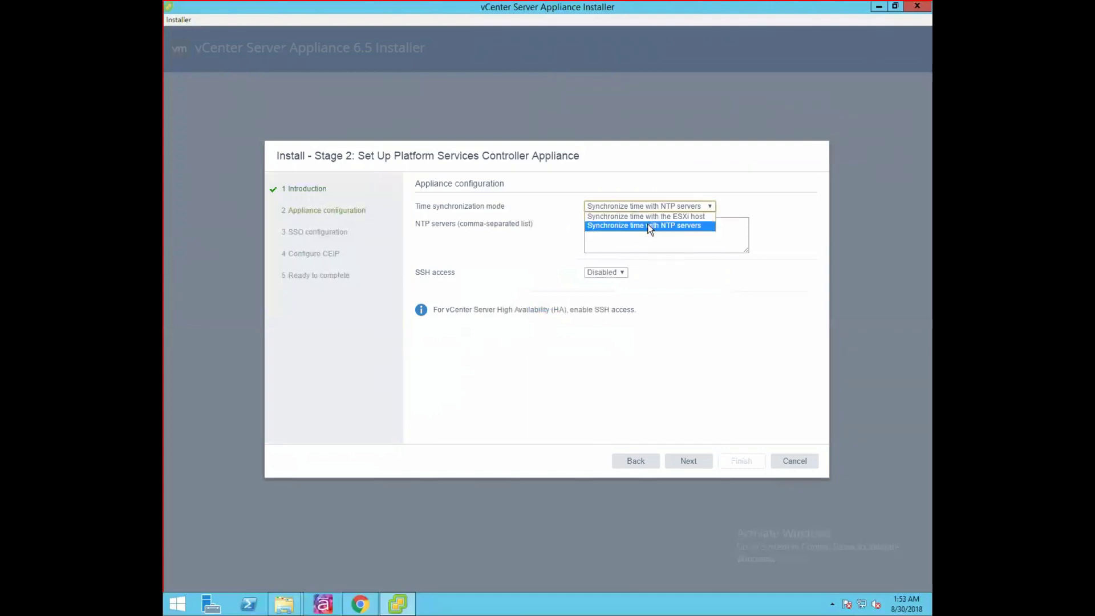
left_click(651, 226)
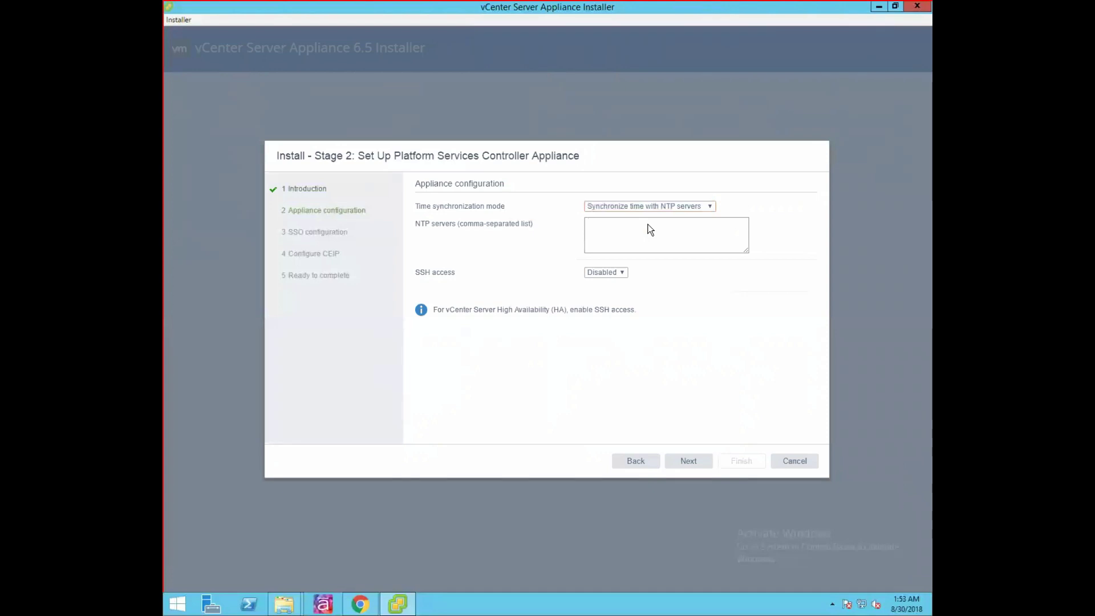
type("20.20.20.1")
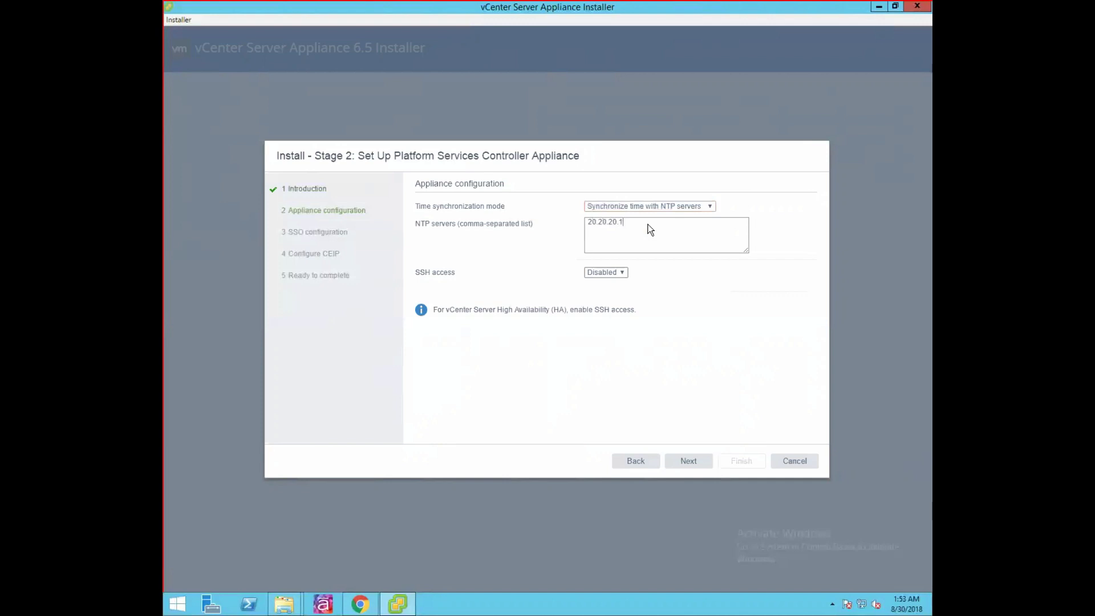
Enable SSH access and continue to the SSO configuration page.
key("Tab")
key("alt+Down")
key("Down")
key("Return")
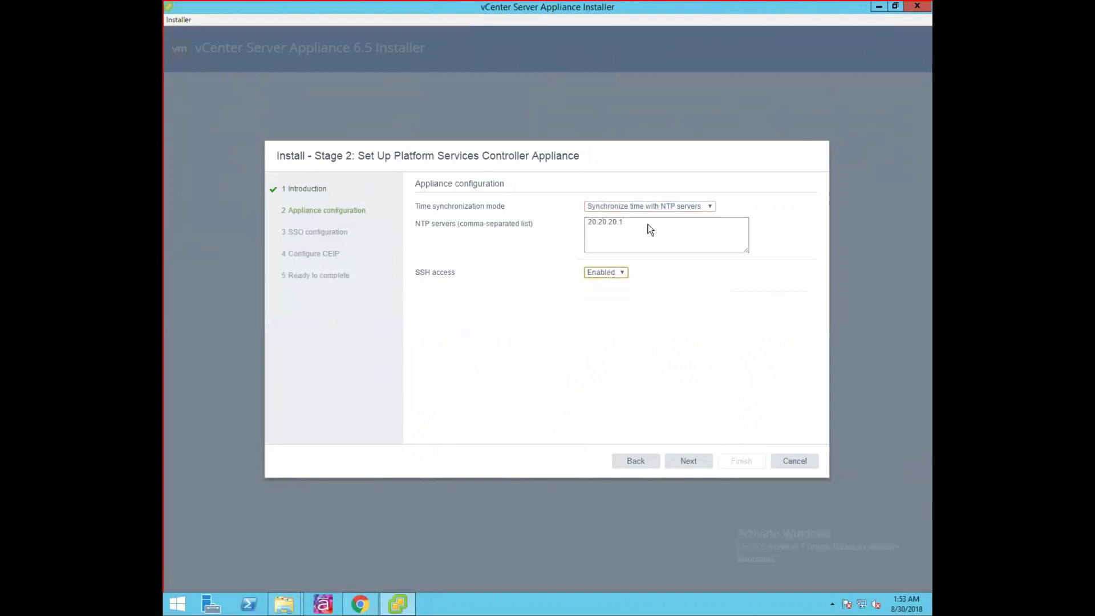
left_click(694, 469)
left_click(686, 465)
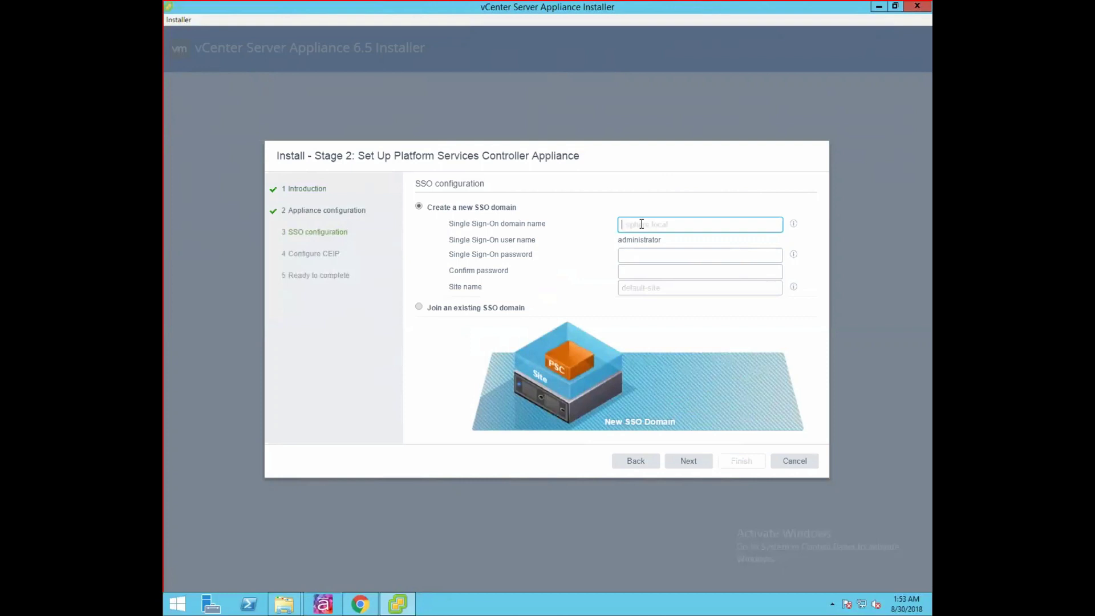
Create SSO domain vsphere.local with the administrator password confirmed and site name 'site'.
type("vsp")
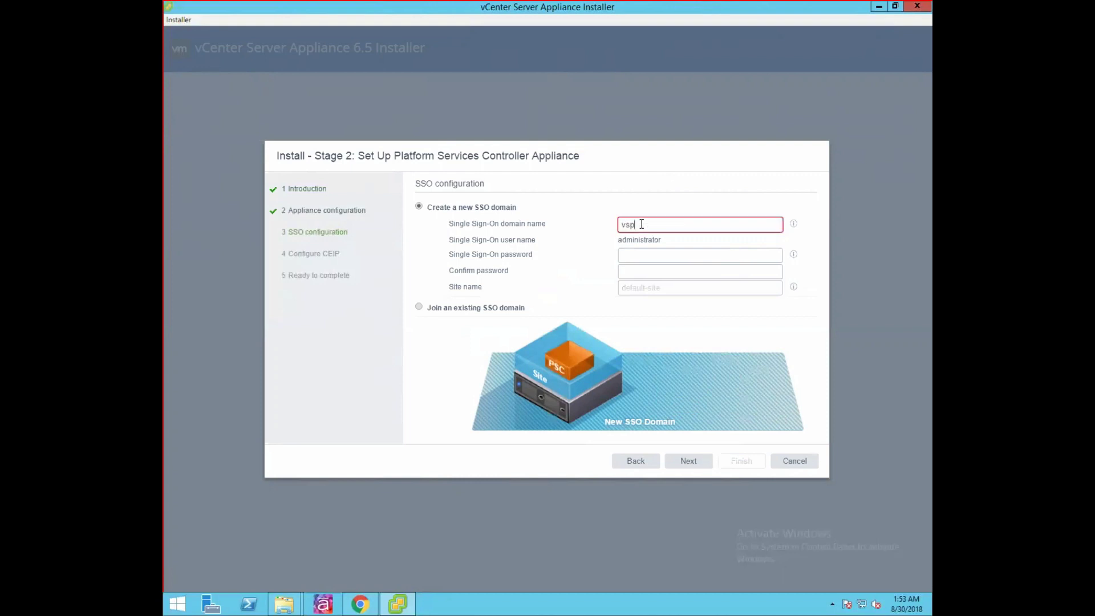
type("here.local")
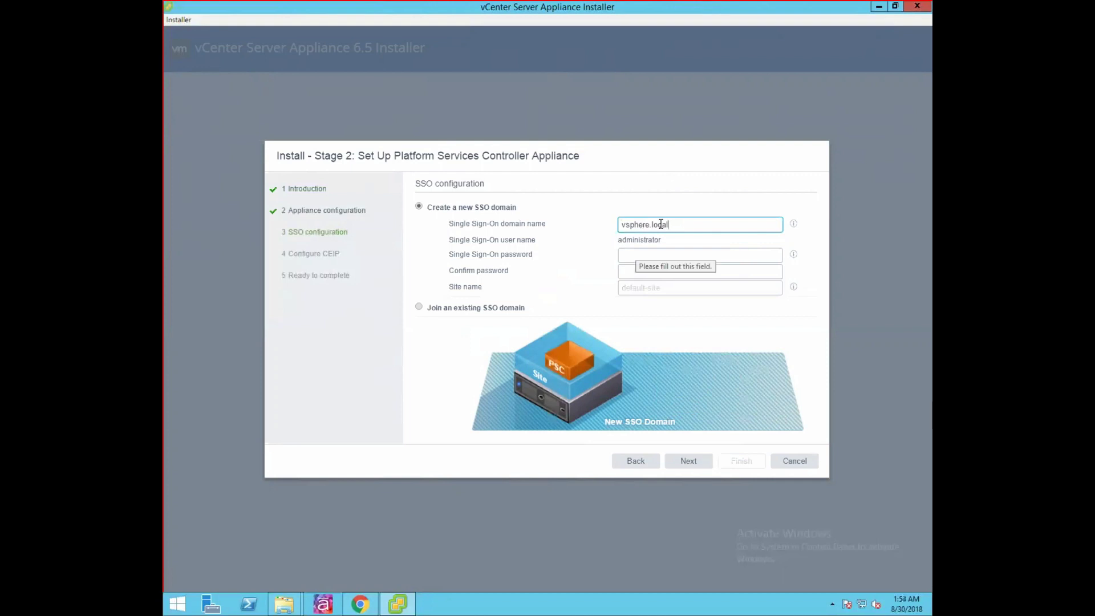
key("Tab")
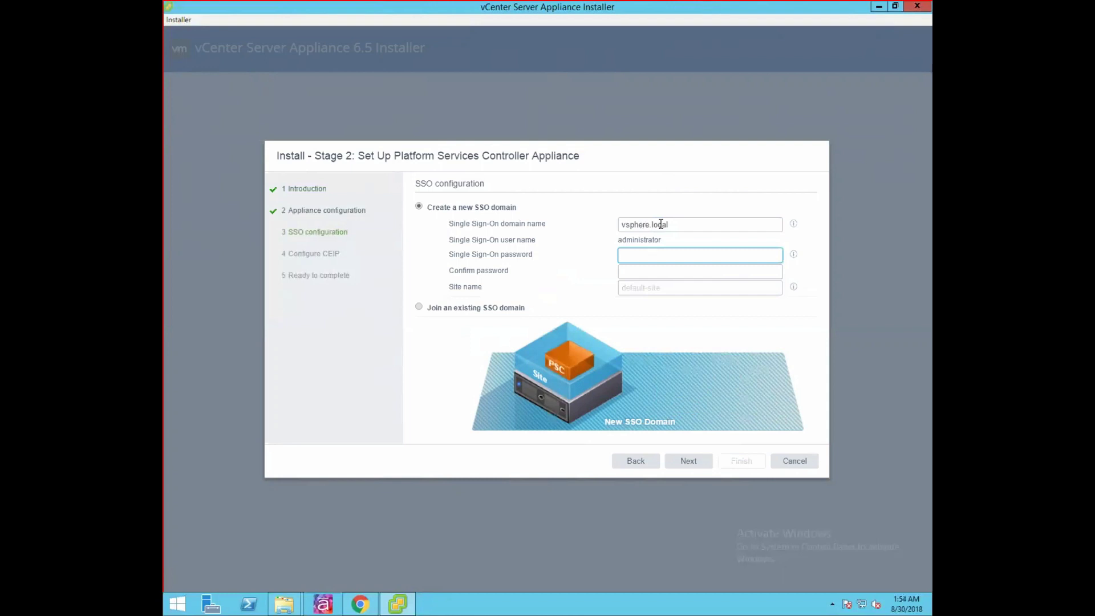
type("****************")
key("Tab")
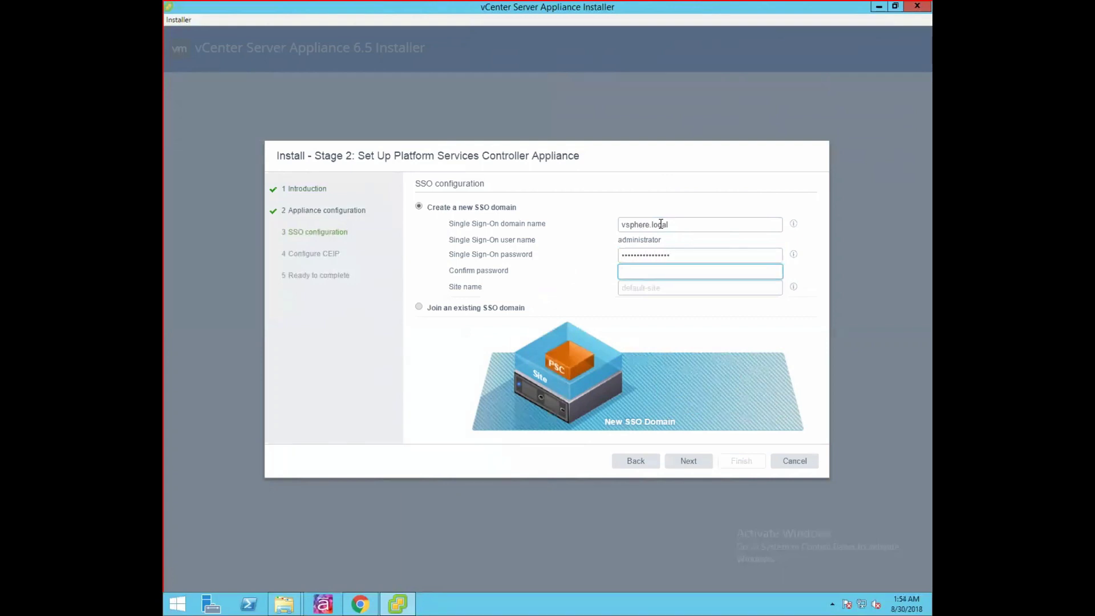
type("********")
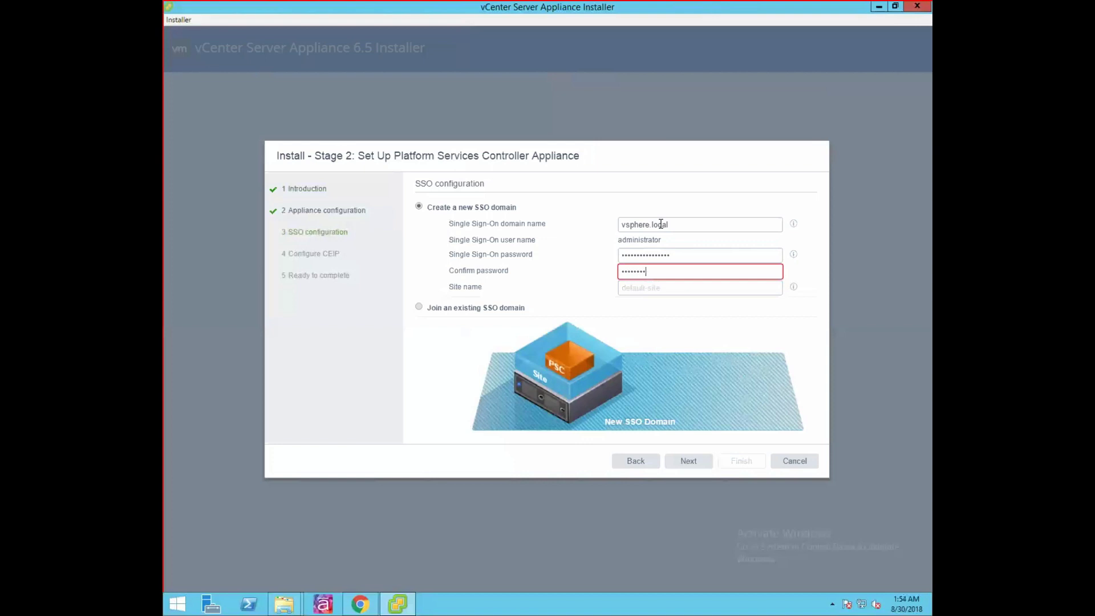
type("********")
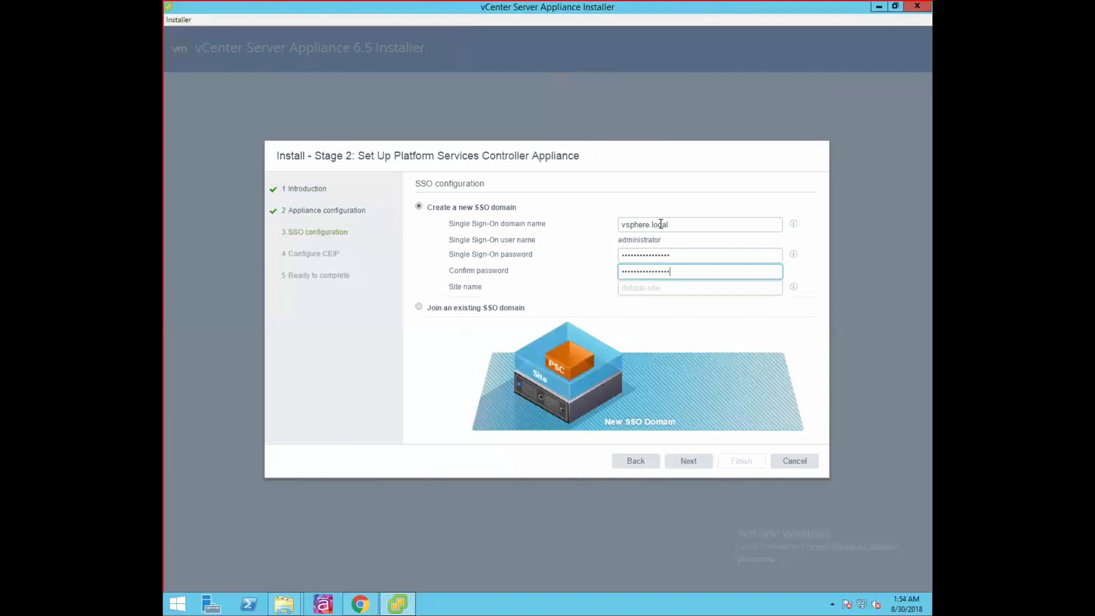
key("Tab")
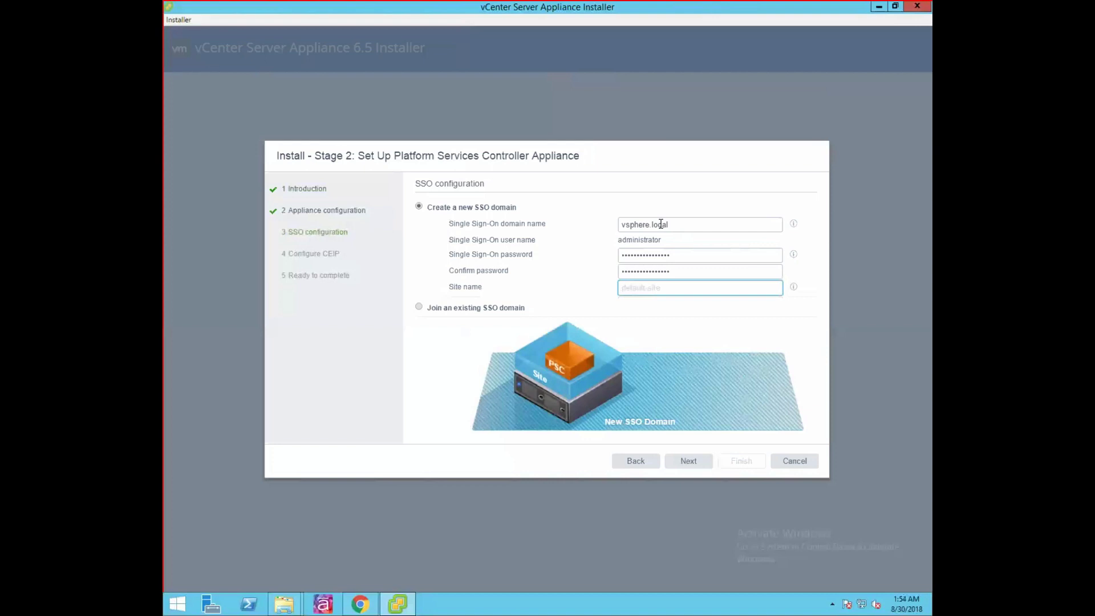
type("site1")
Opt out of the Customer Experience Improvement Program and reach the settings review.
left_click(690, 462)
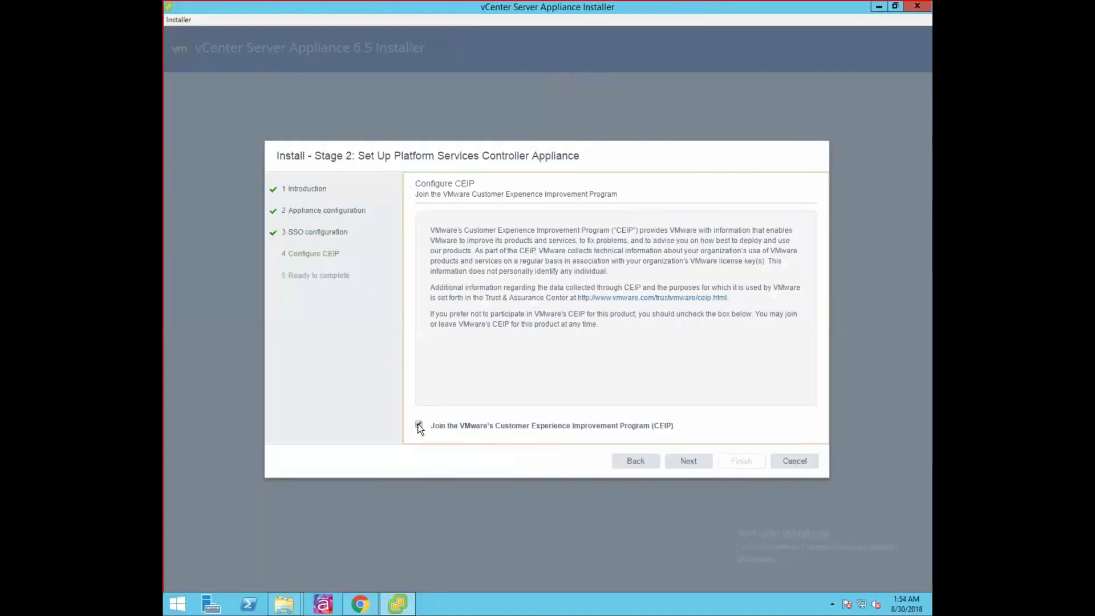
left_click(420, 426)
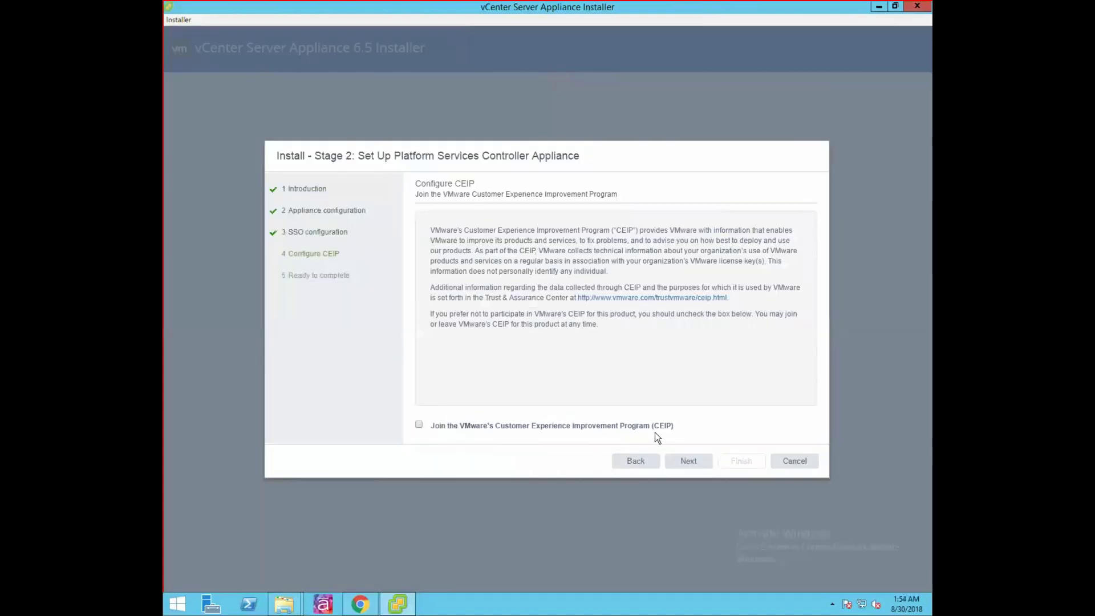
left_click(689, 462)
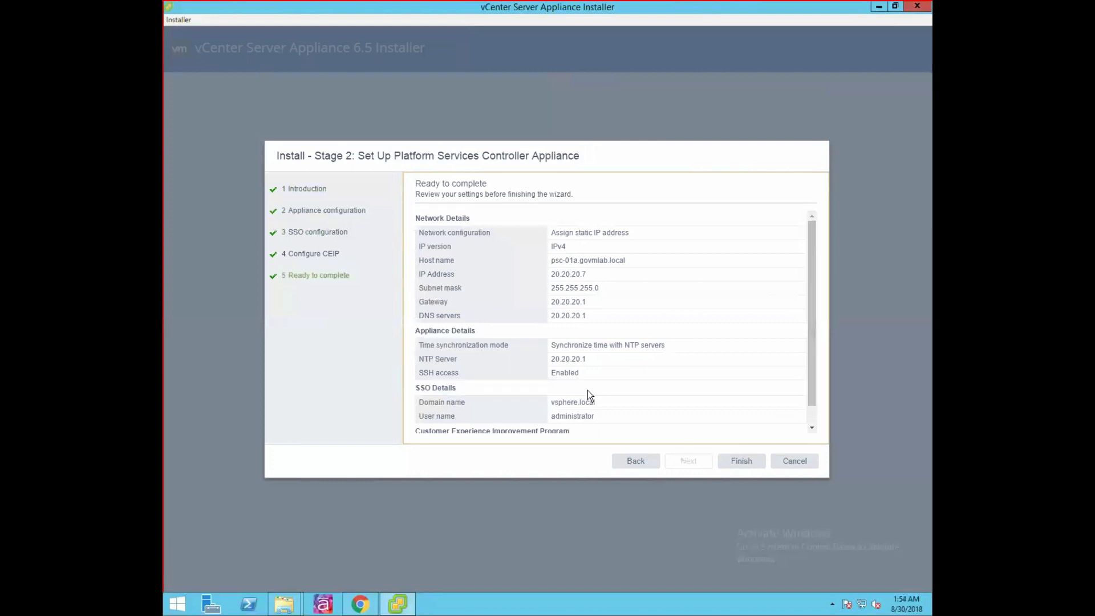
Review the Ready to complete summary, including host name psc-01a.govmlab.local.
left_click_drag(551, 260, 626, 260)
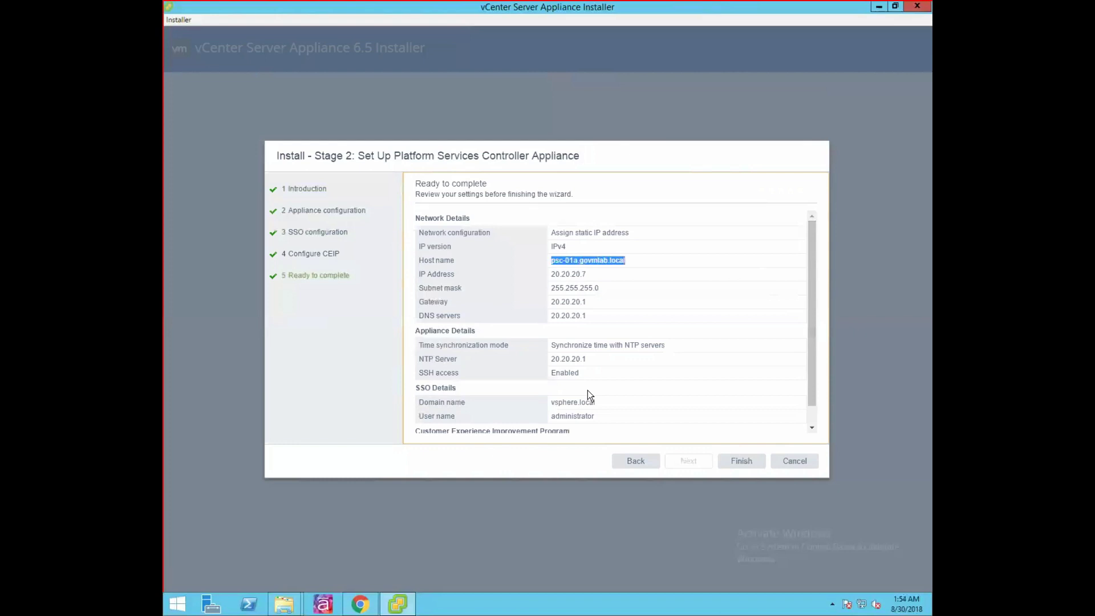
left_click(588, 391)
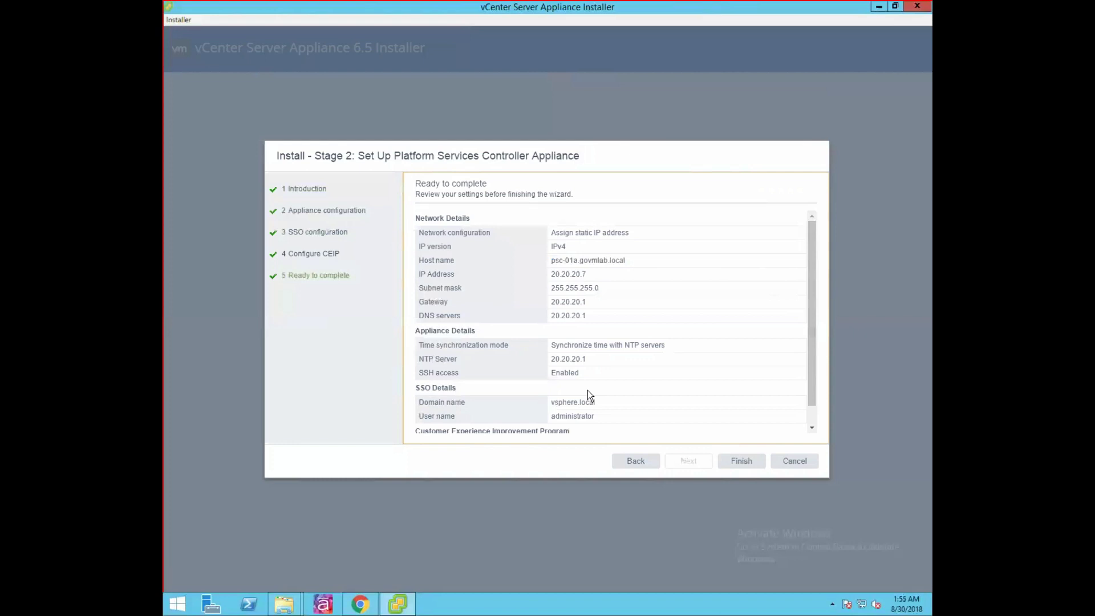
scroll(588, 396, "down", 1)
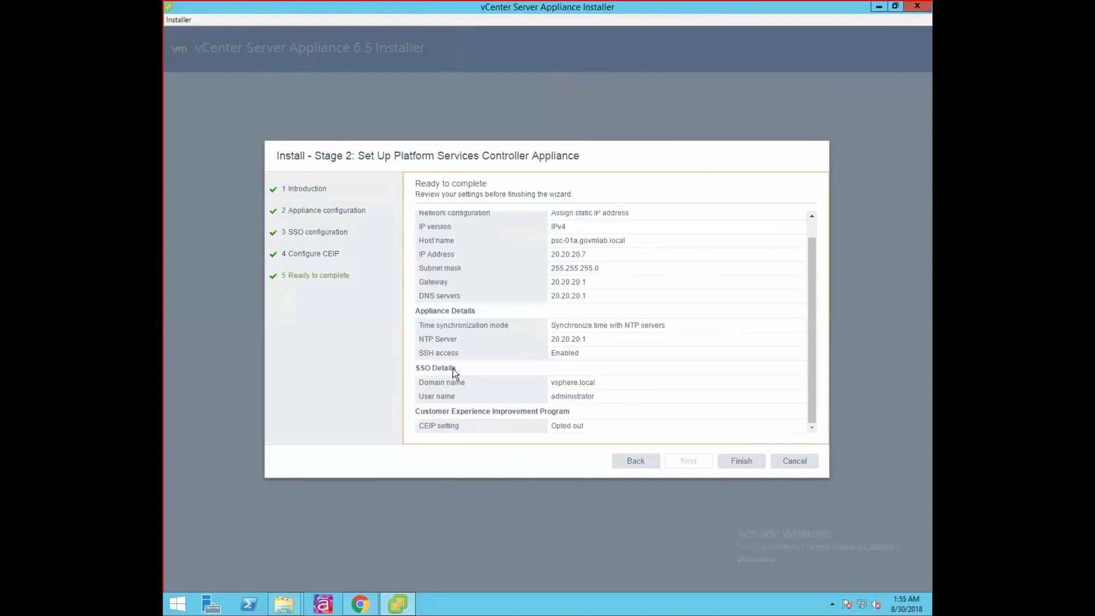
Finish the wizard and confirm the warning to start the appliance setup.
left_click(498, 369)
left_click(743, 461)
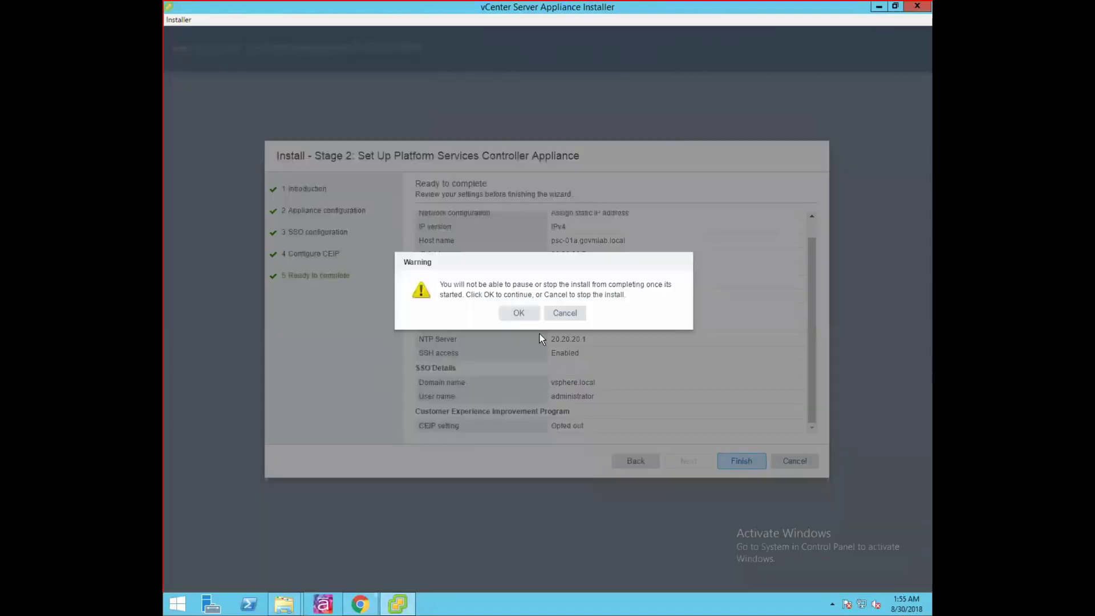
left_click(519, 314)
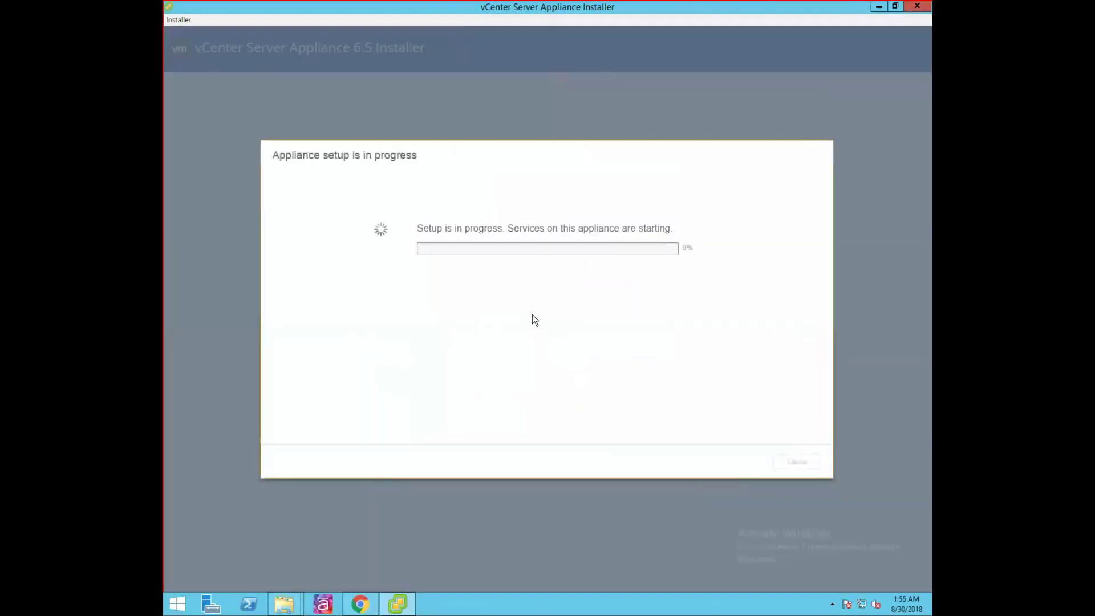
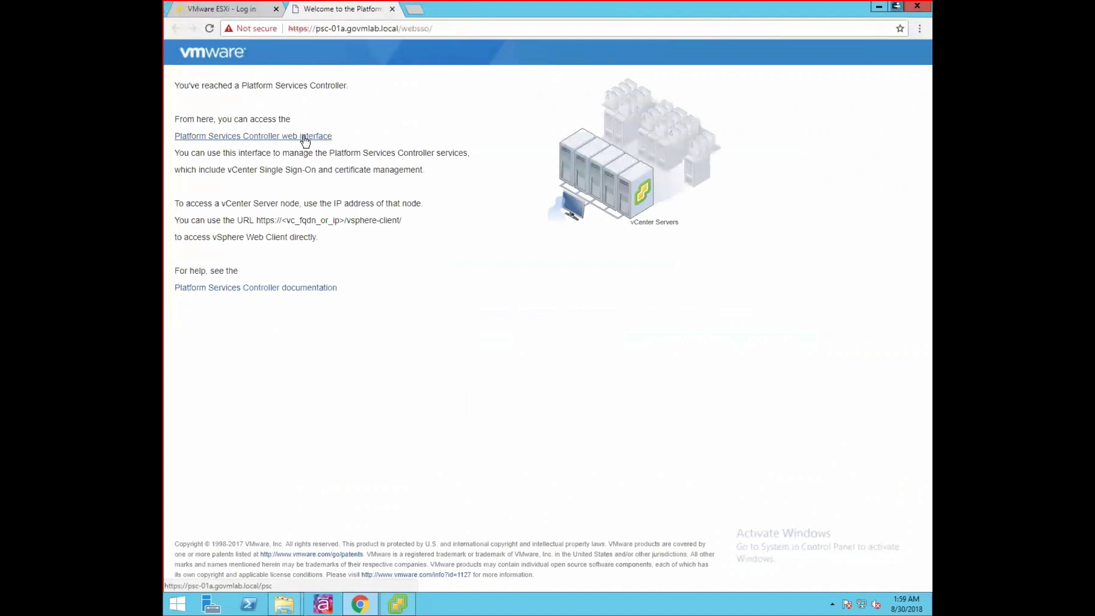
Sign in to the Platform Services Controller web interface as the vsphere.local SSO administrator with the account password.
left_click(304, 137)
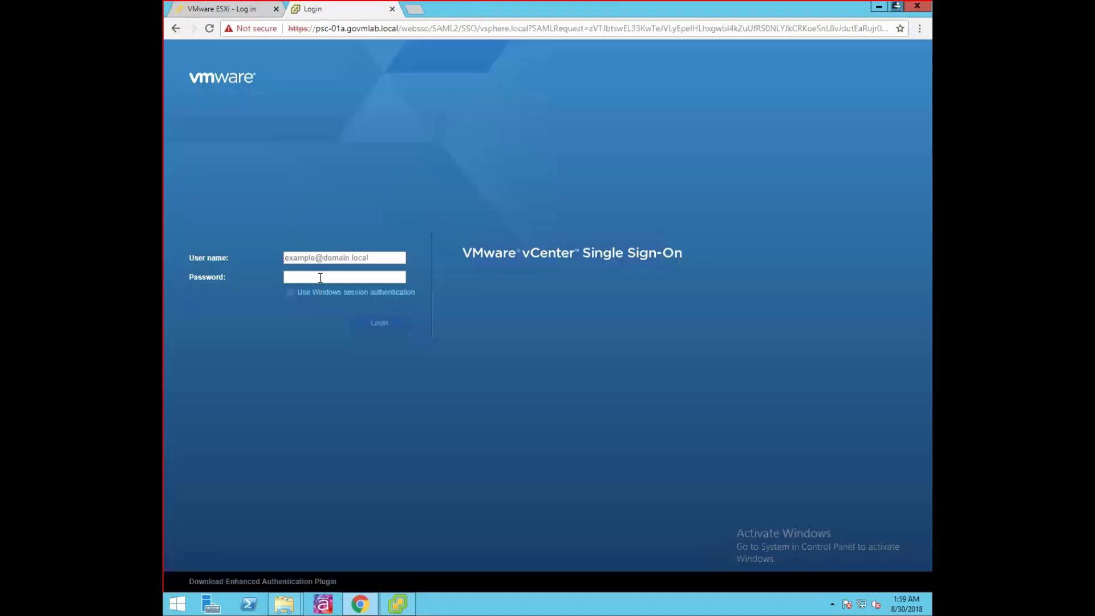
left_click(326, 258)
type("A")
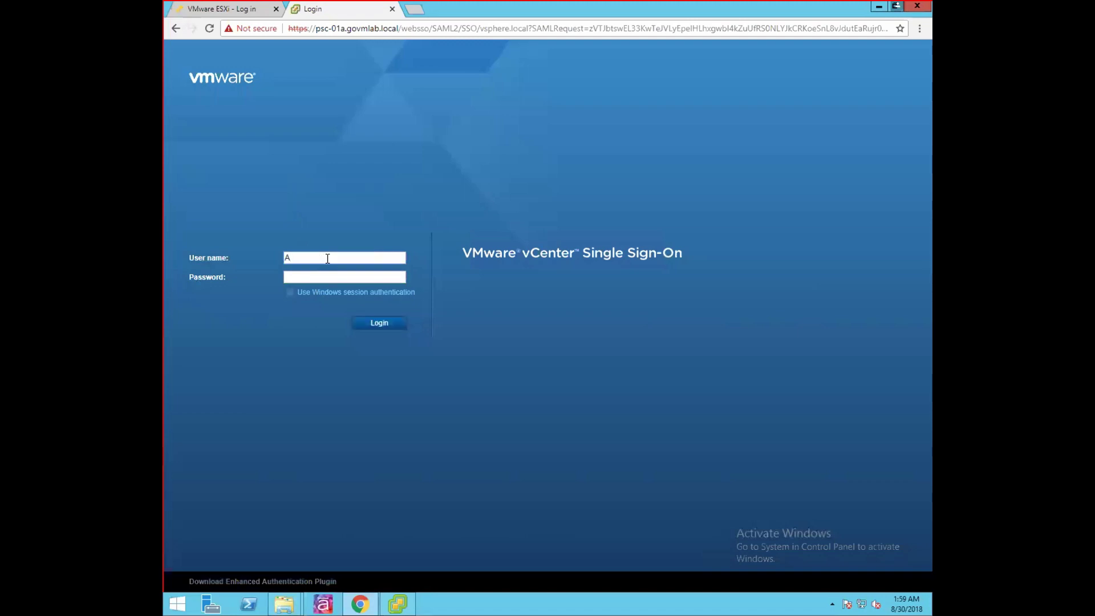
type("dministrator@vsphere.local")
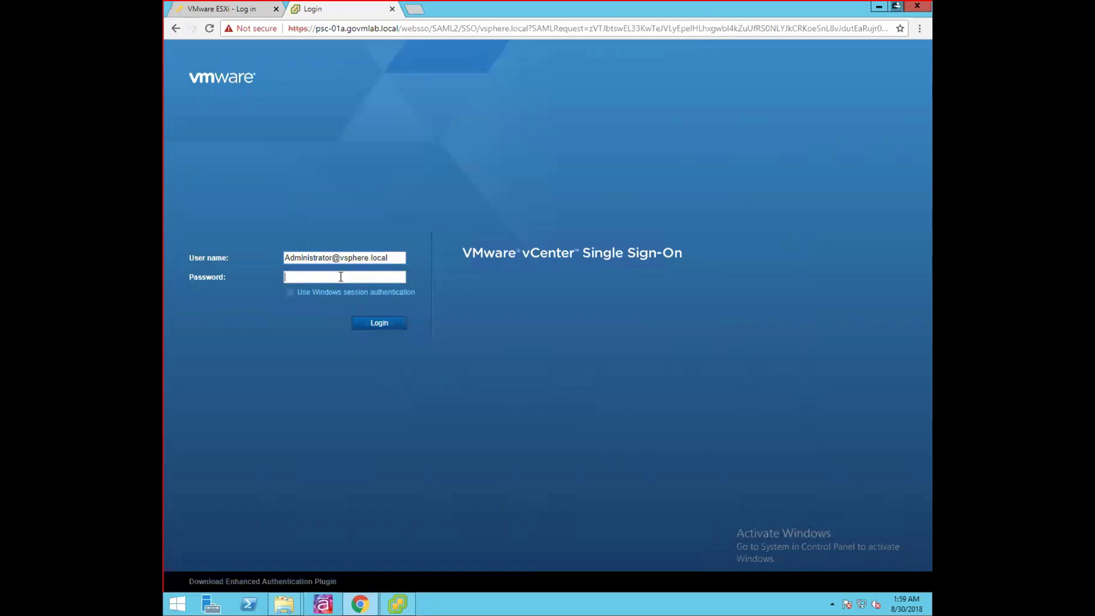
left_click(380, 324)
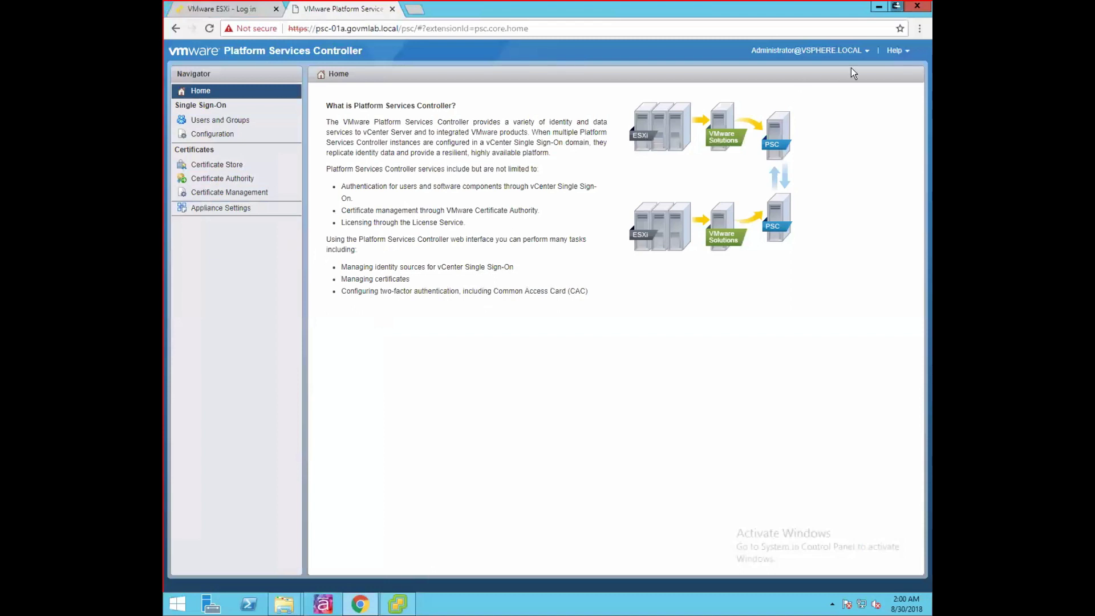
left_click(866, 51)
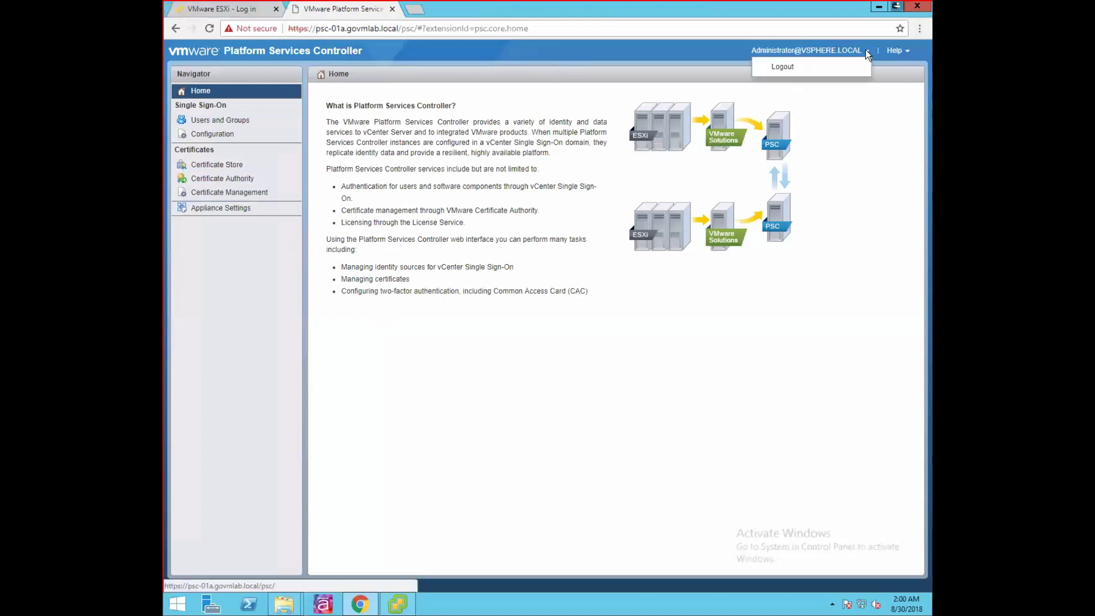
left_click(781, 67)
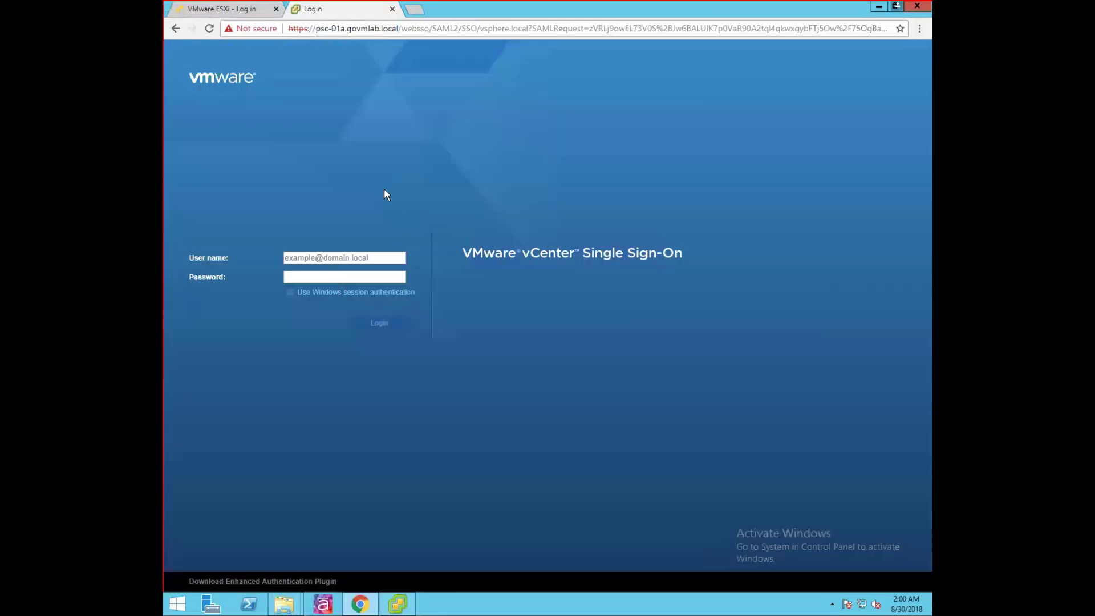